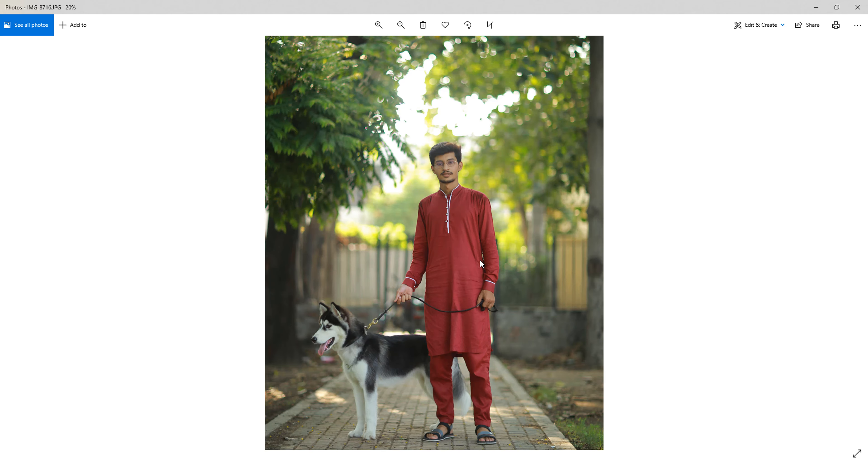
# Step: Close the photo preview, switch to the browser, subscribe to the Saad bbc studio YouTube channel and turn on all notifications
pyautogui.click(857, 7)
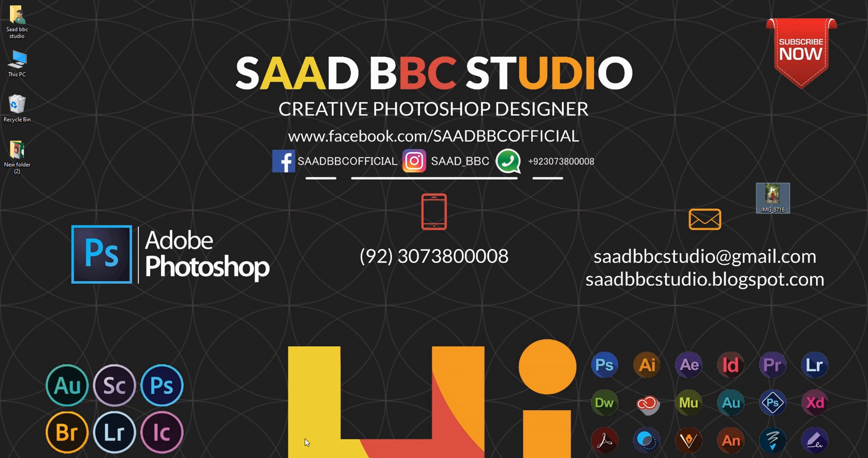
pyautogui.hotkey('alt', 'Tab')
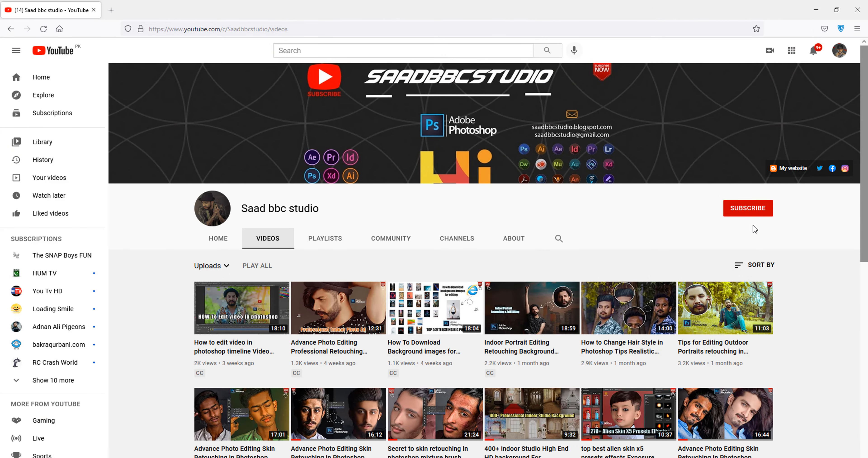
pyautogui.click(748, 213)
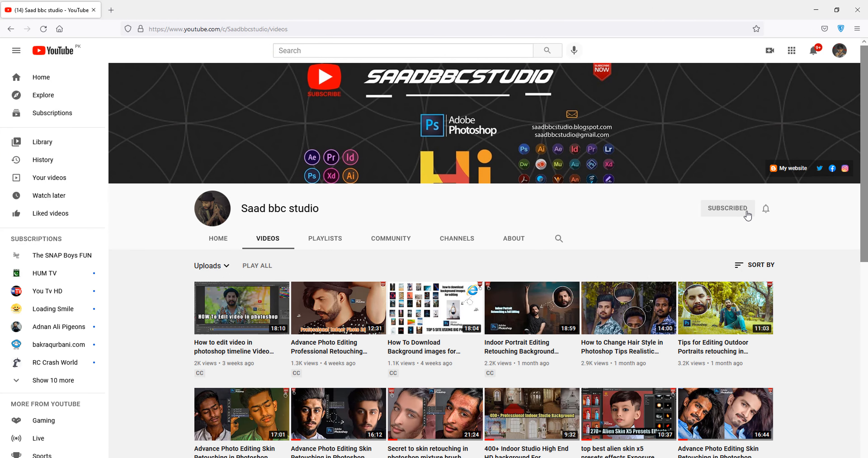
pyautogui.click(765, 212)
pyautogui.click(772, 228)
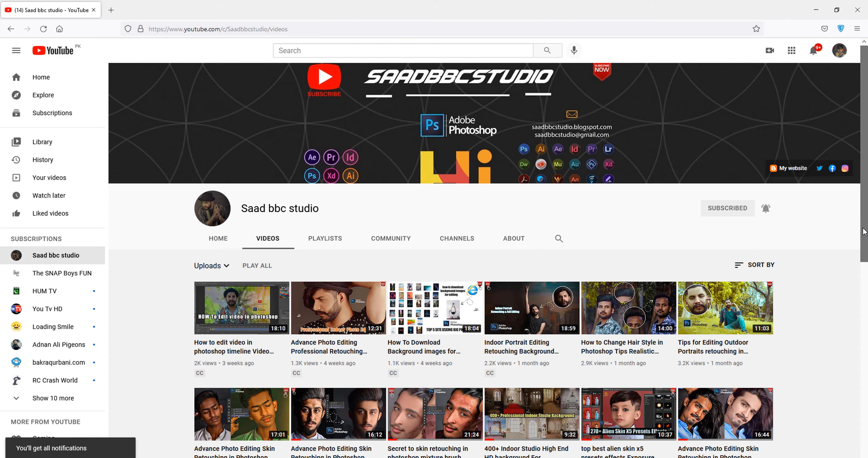
# Step: Browse the channel's uploaded videos back to the older ones
pyautogui.moveTo(865, 234); pyautogui.dragTo(866, 266)
pyautogui.scroll(-3, 865, 266)
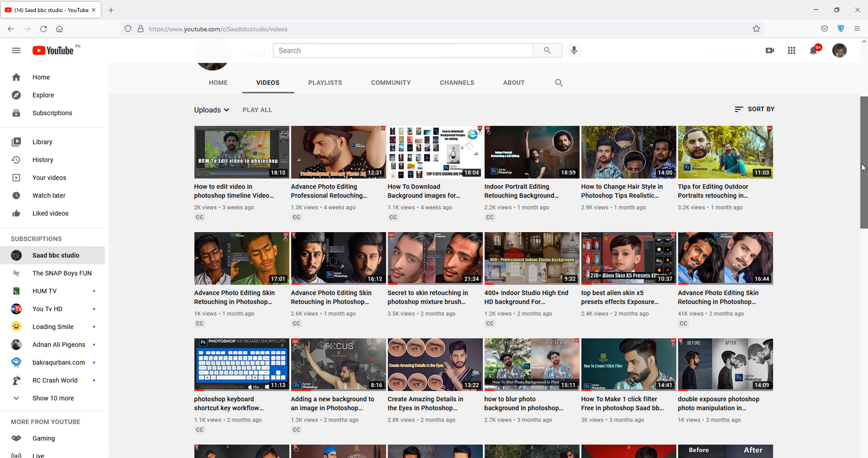
pyautogui.scroll(-4, 865, 212)
pyautogui.scroll(-2, 865, 213)
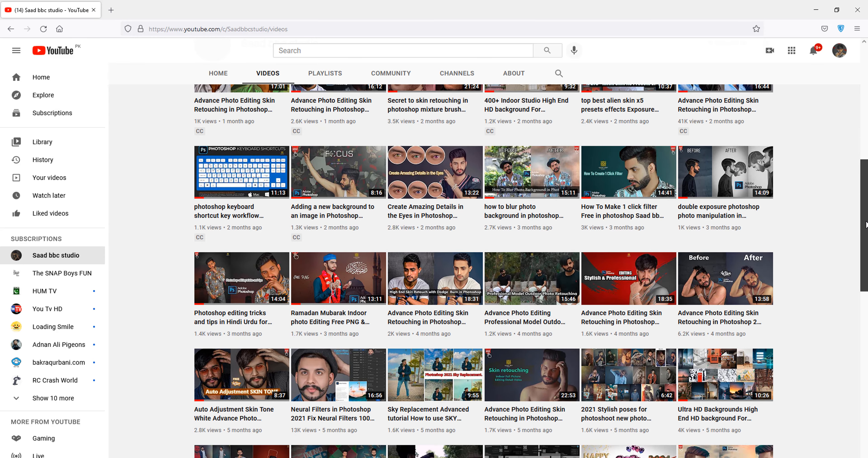
pyautogui.moveTo(865, 224); pyautogui.dragTo(865, 315)
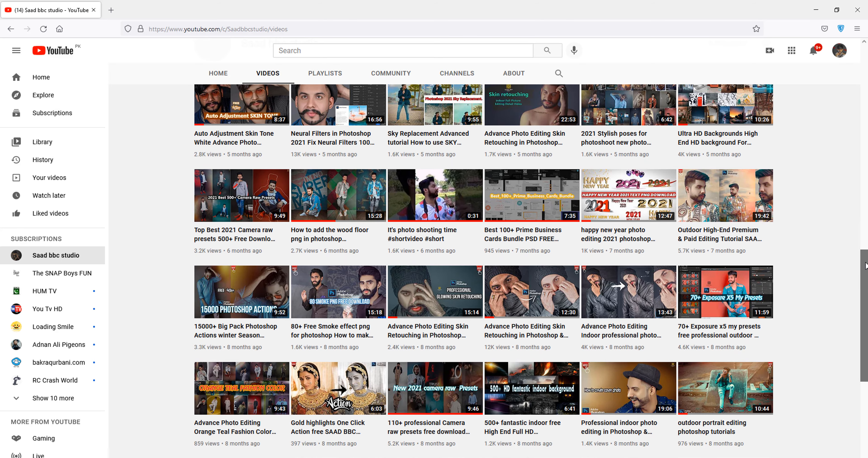
pyautogui.moveTo(865, 266); pyautogui.dragTo(867, 333)
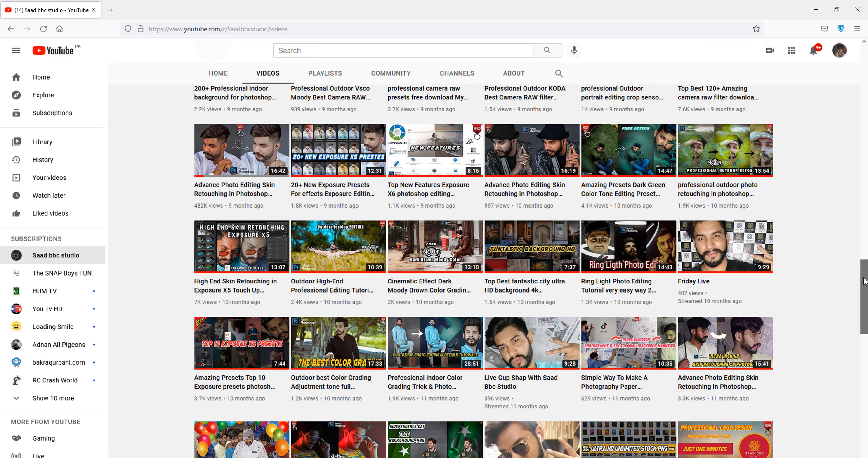
pyautogui.moveTo(865, 281); pyautogui.dragTo(866, 370)
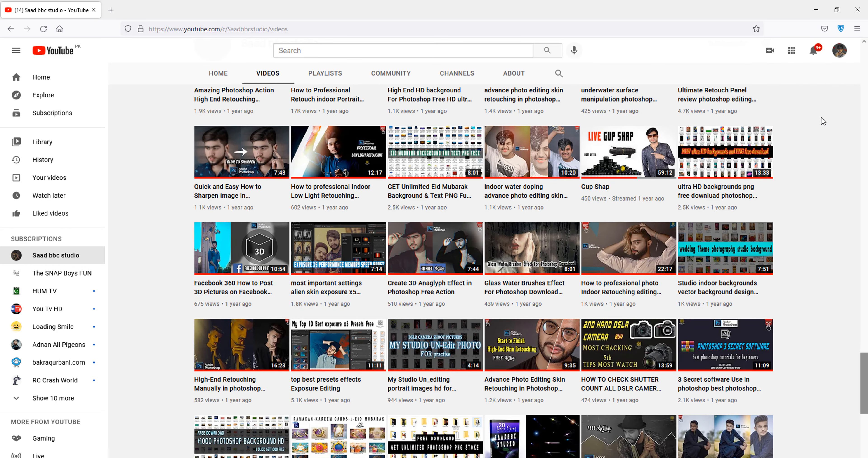
pyautogui.scroll(-6, 820, 162)
pyautogui.scroll(-5, 812, 116)
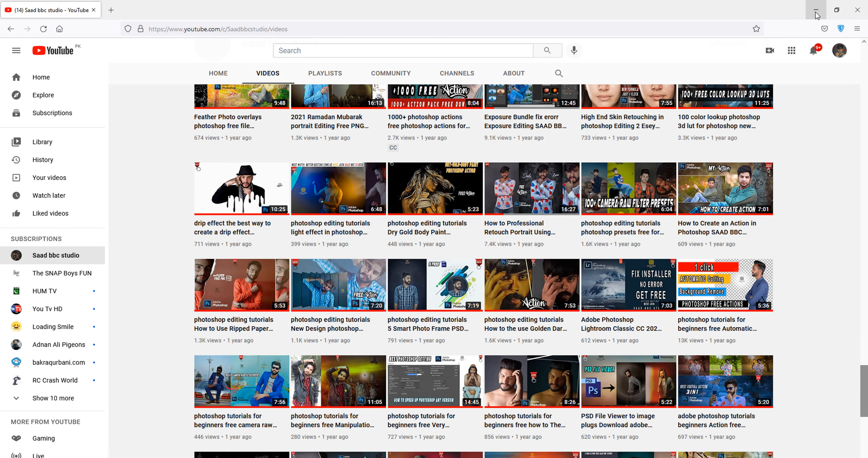
# Step: Switch to Photoshop and examine the man's face in IMG_8716.JPG up close, then return to the whole photo
pyautogui.click(816, 9)
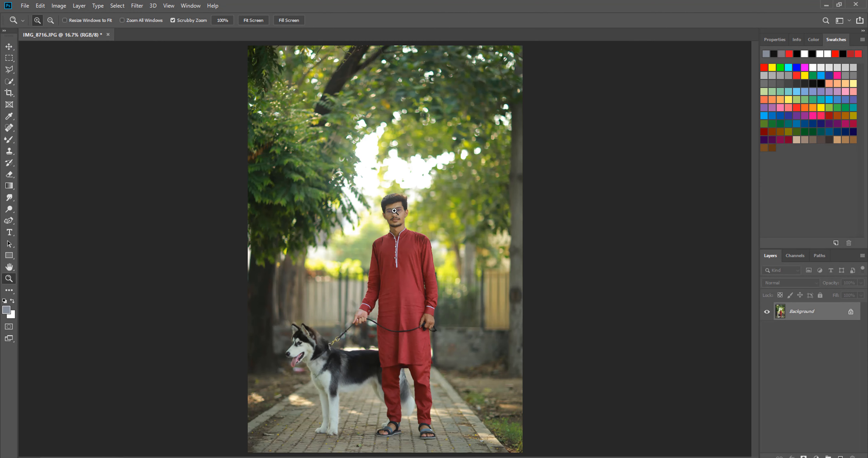
pyautogui.click(395, 211)
pyautogui.click(394, 211)
pyautogui.click(396, 216)
pyautogui.click(401, 236)
pyautogui.click(404, 242)
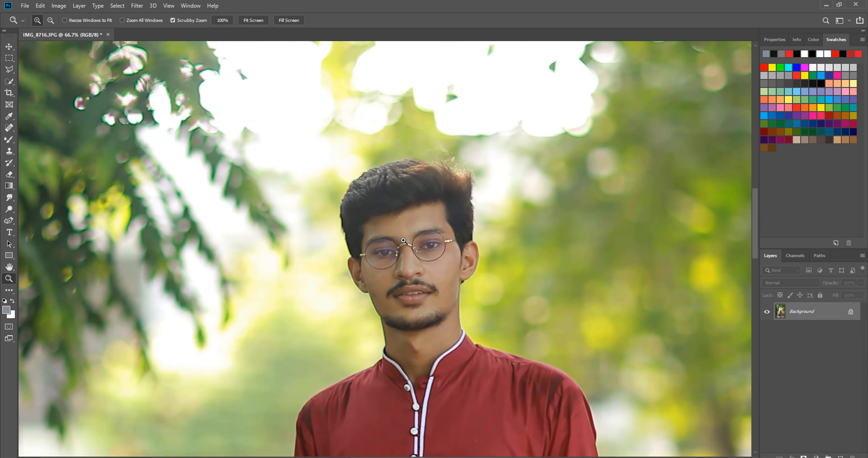
pyautogui.click(408, 245)
pyautogui.scroll(-2, 411, 247)
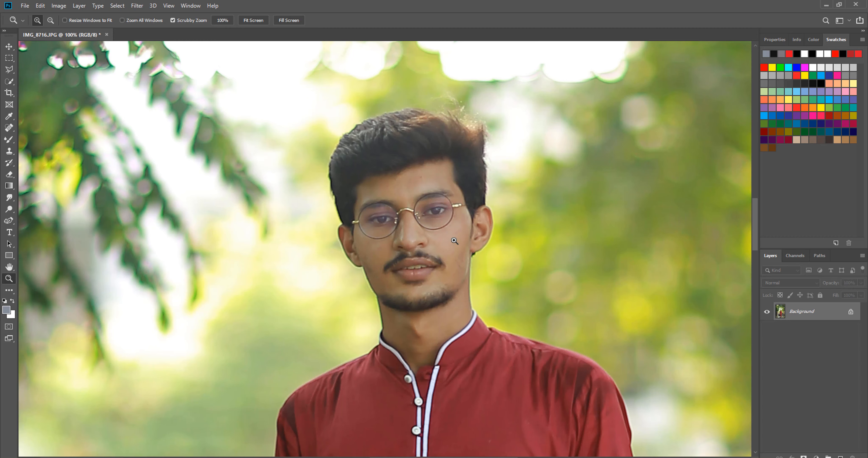
pyautogui.scroll(1, 384, 257)
pyautogui.click(429, 204)
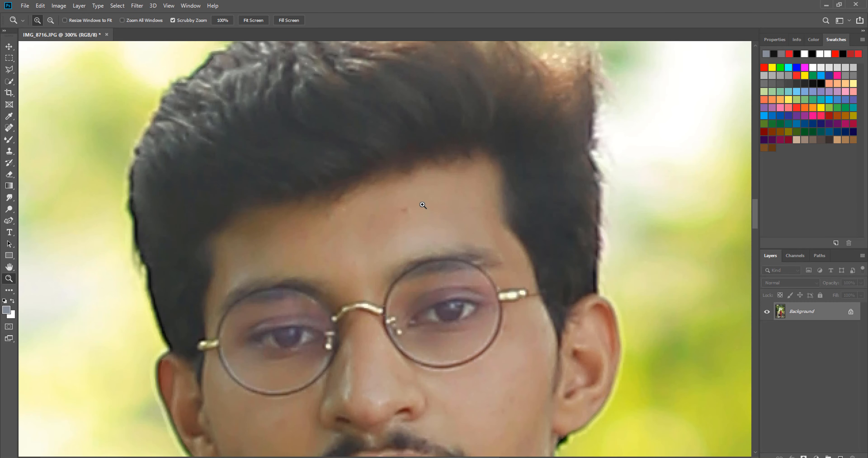
pyautogui.scroll(-2, 417, 216)
pyautogui.rightClick(402, 202)
pyautogui.click(418, 203)
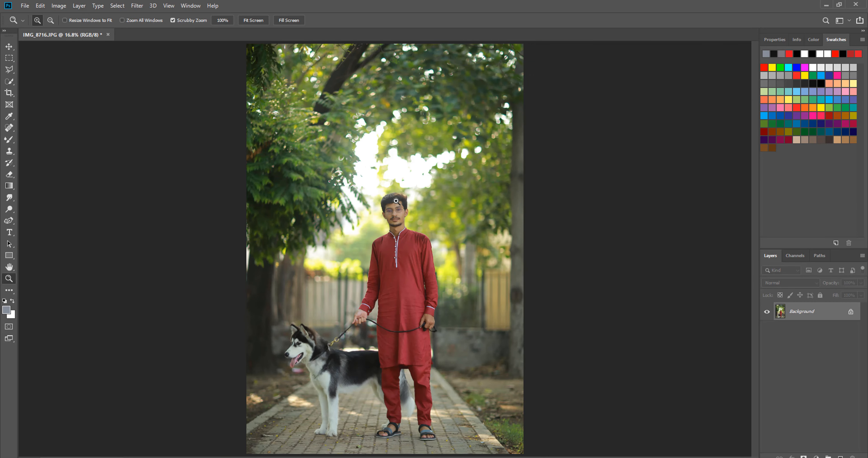
# Step: Examine the man's clothing, hands and feet and the dog in the photo at close range
pyautogui.moveTo(400, 203); pyautogui.dragTo(400, 204)
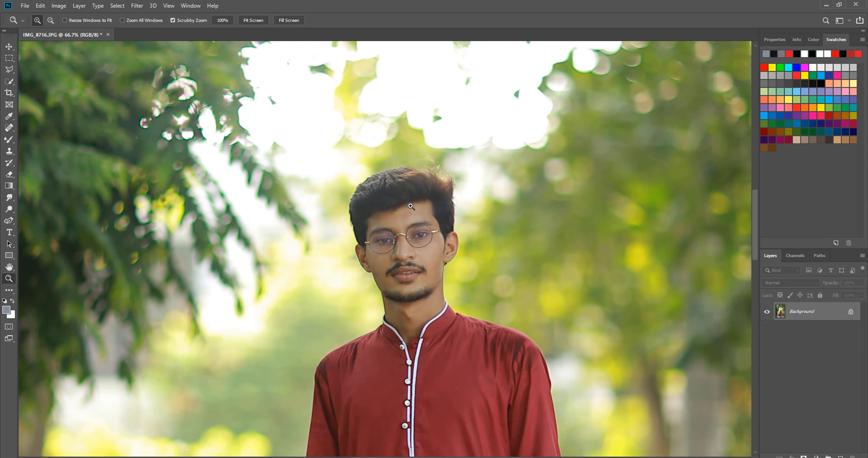
pyautogui.scroll(-1, 404, 204)
pyautogui.scroll(-2, 412, 205)
pyautogui.scroll(-10, 413, 205)
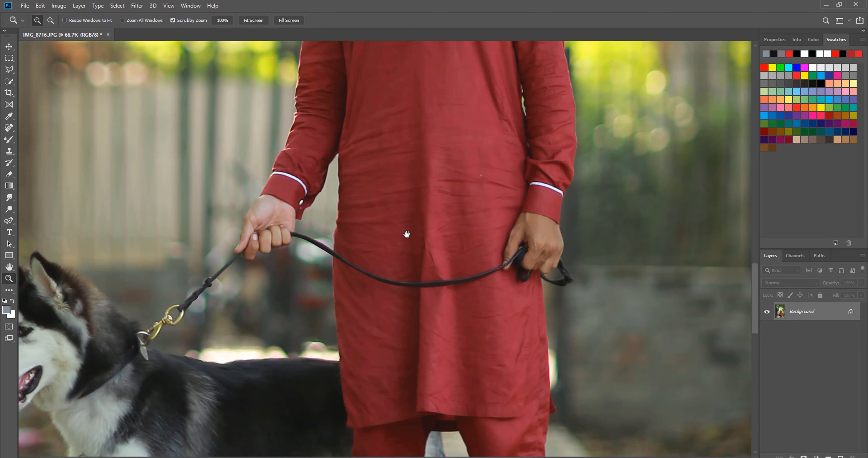
pyautogui.scroll(-8, 405, 232)
pyautogui.scroll(-5, 430, 170)
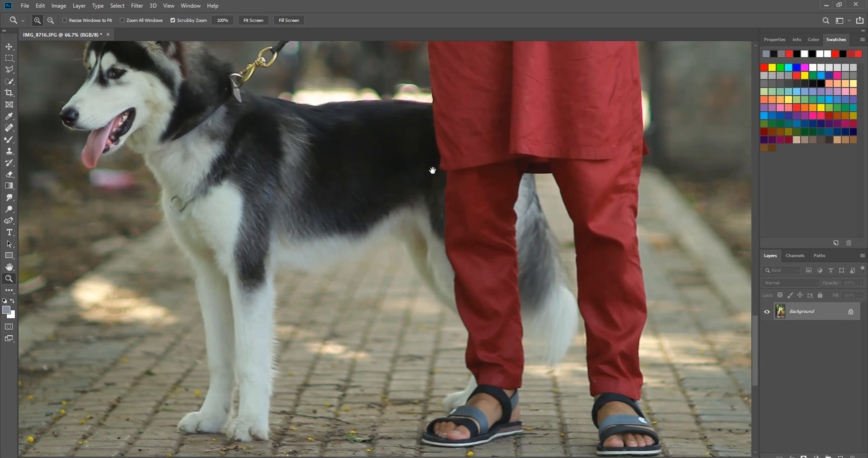
pyautogui.scroll(4, 478, 115)
pyautogui.scroll(12, 478, 115)
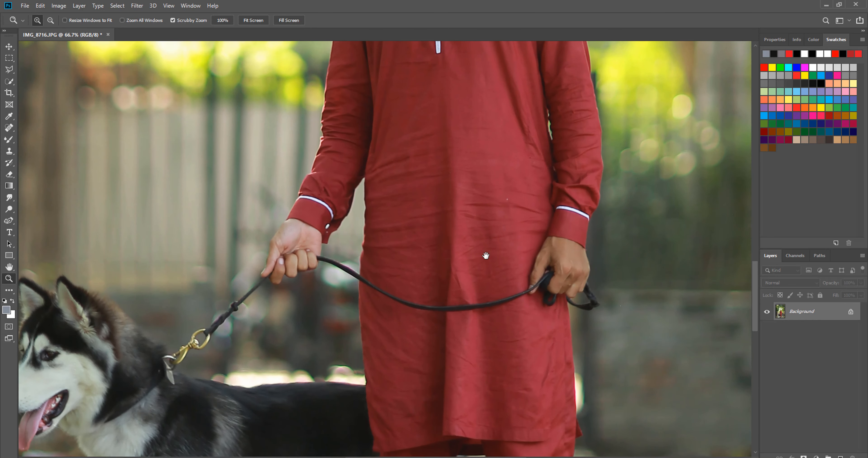
pyautogui.scroll(4, 498, 315)
pyautogui.scroll(3, 496, 348)
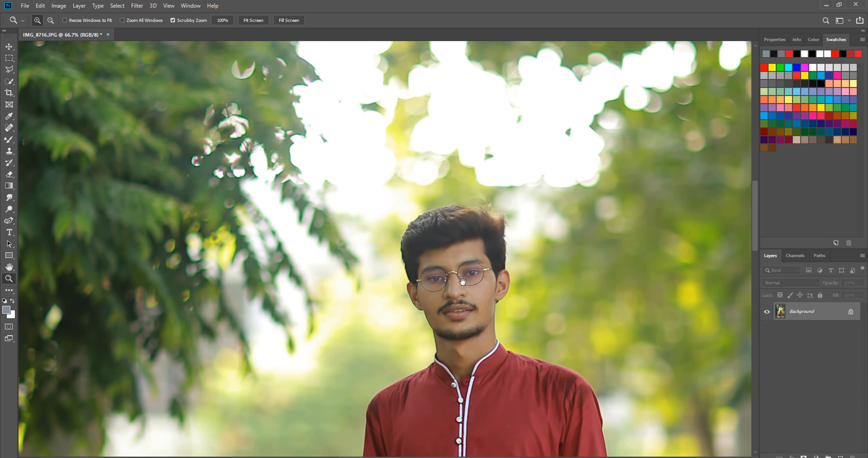
# Step: Examine the man's facial skin and hair at 200%, then fit the whole photo in view again
pyautogui.click(471, 264)
pyautogui.click(471, 264)
pyautogui.scroll(-2, 471, 264)
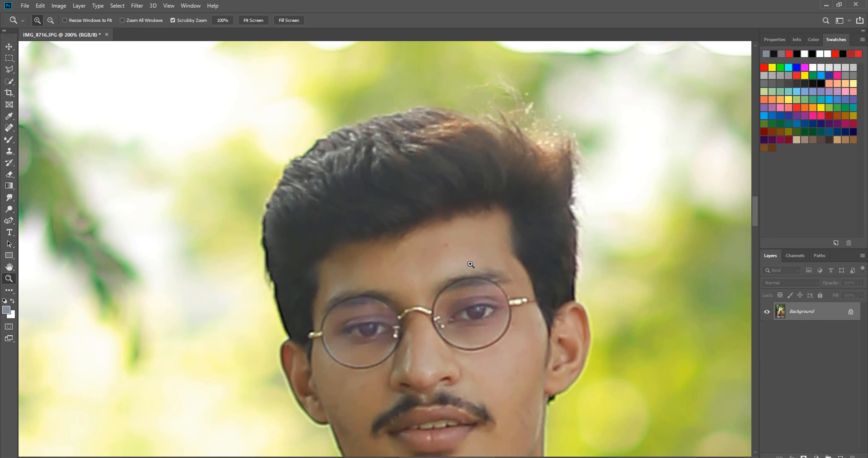
pyautogui.scroll(-2, 448, 255)
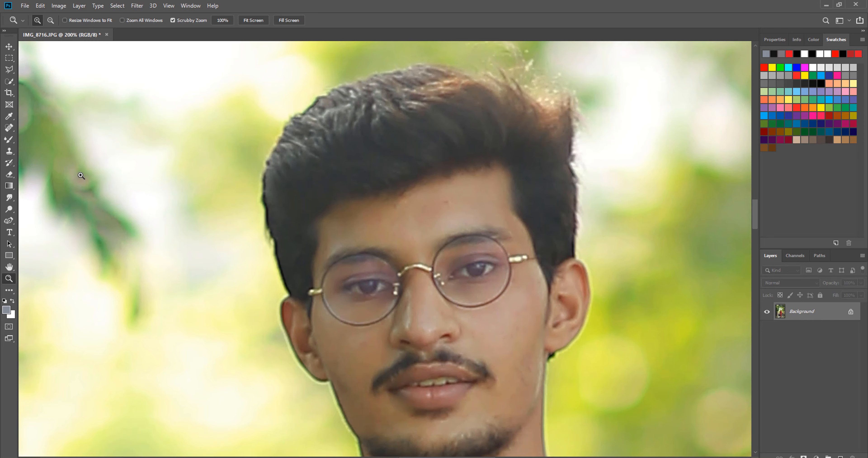
pyautogui.press('b')
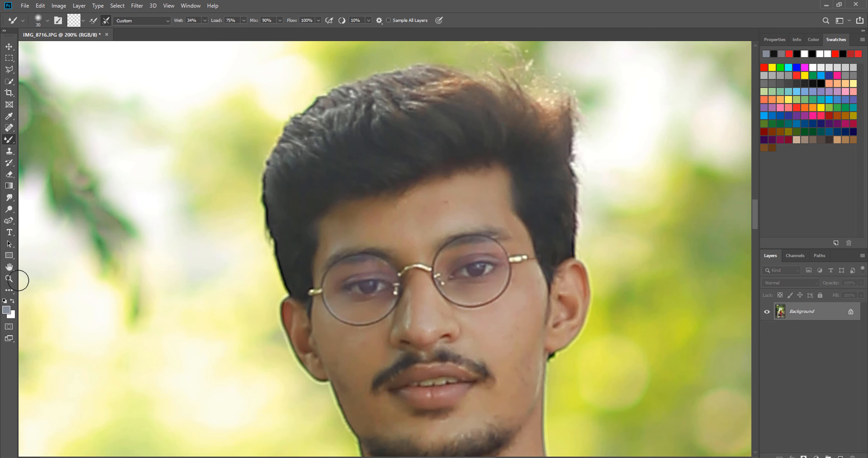
pyautogui.click(10, 278)
pyautogui.rightClick(452, 168)
pyautogui.click(459, 175)
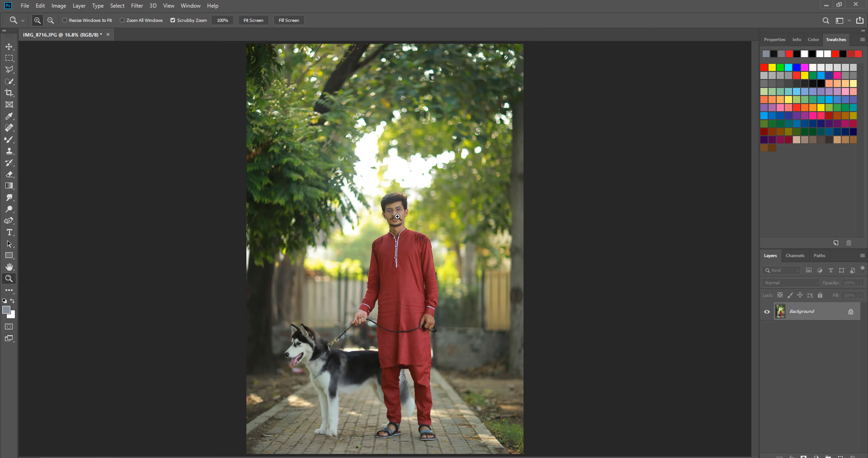
# Step: Cover the stray hairs above the man's head with nearby background using the Clone Stamp at brush size 40
pyautogui.click(392, 195)
pyautogui.moveTo(392, 195); pyautogui.dragTo(390, 186)
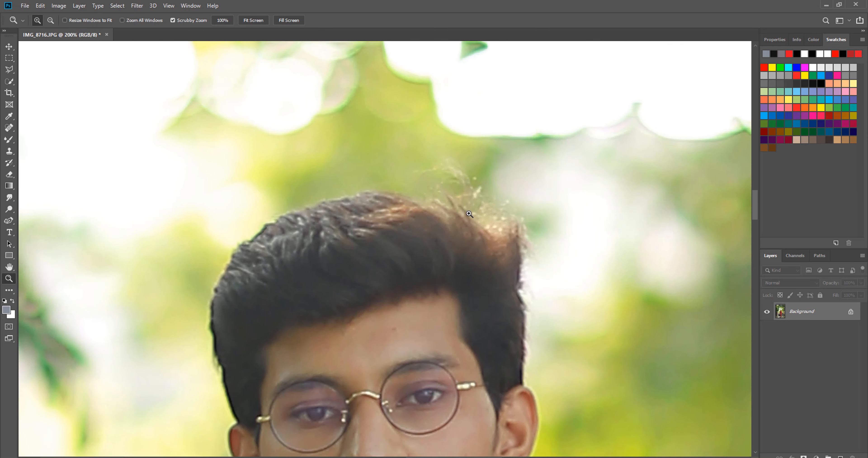
pyautogui.click(9, 151)
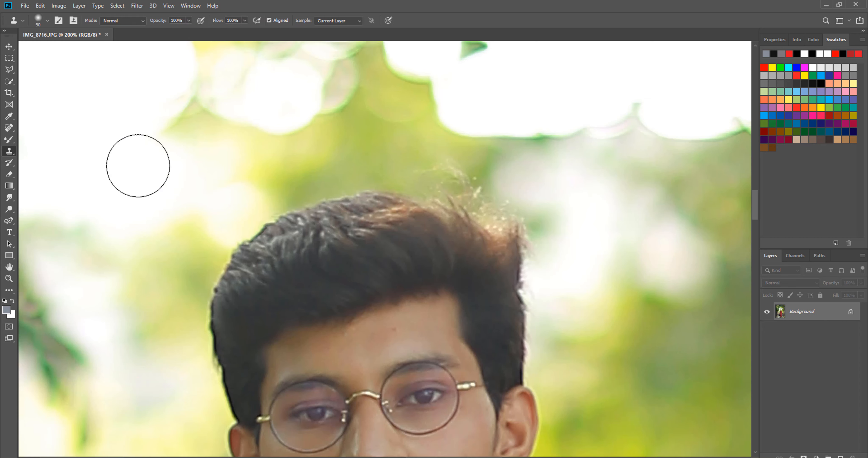
pyautogui.press('[')
pyautogui.press('[')
pyautogui.press('[')
pyautogui.press('[')
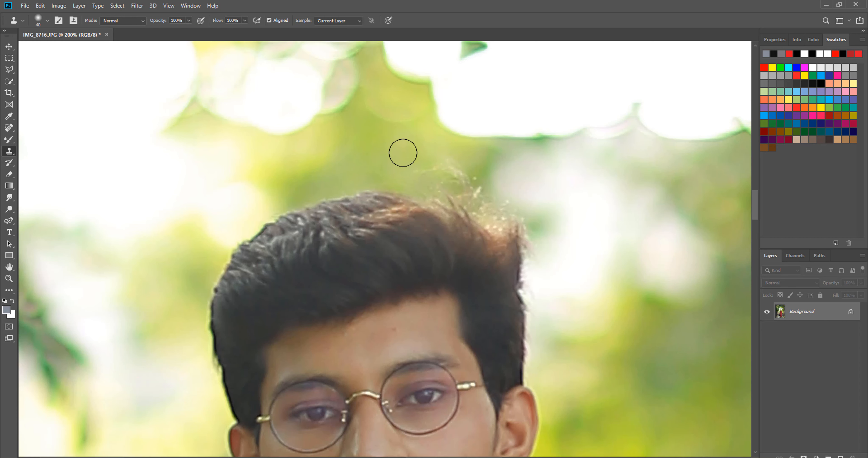
pyautogui.keyDown('alt'); pyautogui.click(405, 159); pyautogui.keyUp('alt')
pyautogui.moveTo(444, 171)
pyautogui.mouseDown()
pyautogui.moveTo(475, 182)
pyautogui.moveTo(426, 166)
pyautogui.moveTo(471, 178)
pyautogui.moveTo(468, 187)
pyautogui.moveTo(488, 183)
pyautogui.moveTo(552, 222)
pyautogui.moveTo(527, 226)
pyautogui.moveTo(532, 206)
pyautogui.mouseUp()
pyautogui.hotkey('ctrl', 's')
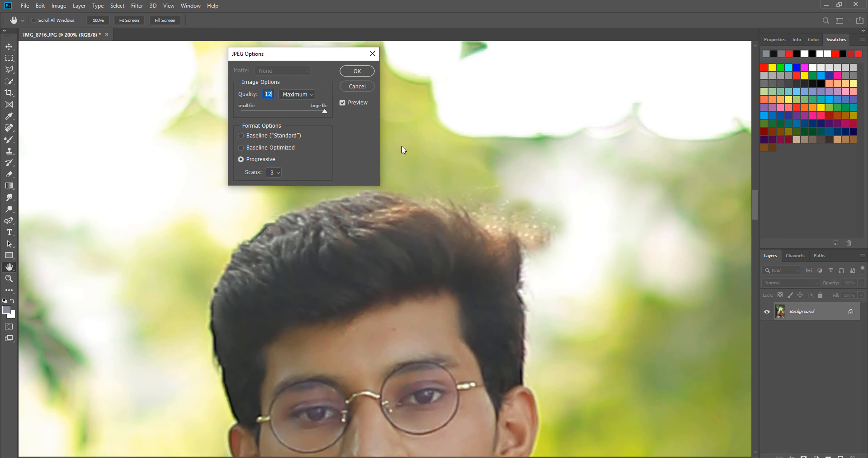
pyautogui.click(357, 86)
# Step: Clone sampled background over the remaining bright flyaway hairs along the raised side of the man's hair
pyautogui.press('s')
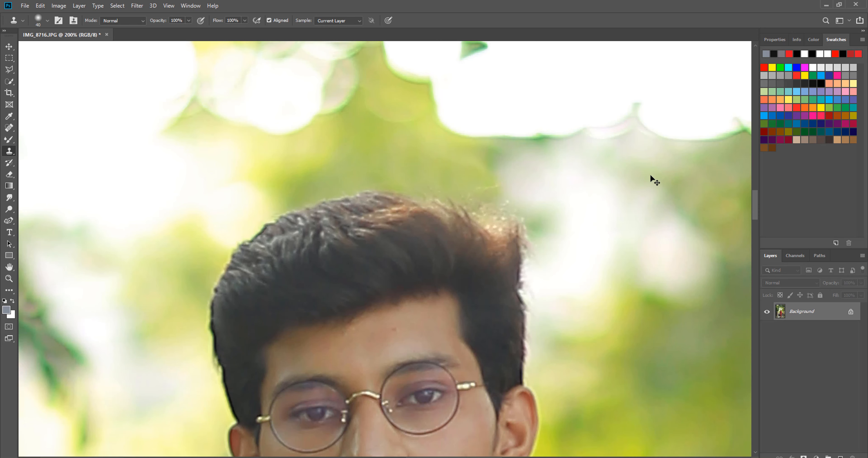
pyautogui.keyDown('alt'); pyautogui.click(460, 170); pyautogui.keyUp('alt')
pyautogui.moveTo(482, 177)
pyautogui.mouseDown()
pyautogui.moveTo(506, 214)
pyautogui.moveTo(476, 196)
pyautogui.moveTo(514, 233)
pyautogui.moveTo(486, 190)
pyautogui.moveTo(540, 254)
pyautogui.mouseUp()
pyautogui.keyDown('alt'); pyautogui.click(450, 166); pyautogui.keyUp('alt')
pyautogui.keyDown('alt'); pyautogui.click(540, 260); pyautogui.keyUp('alt')
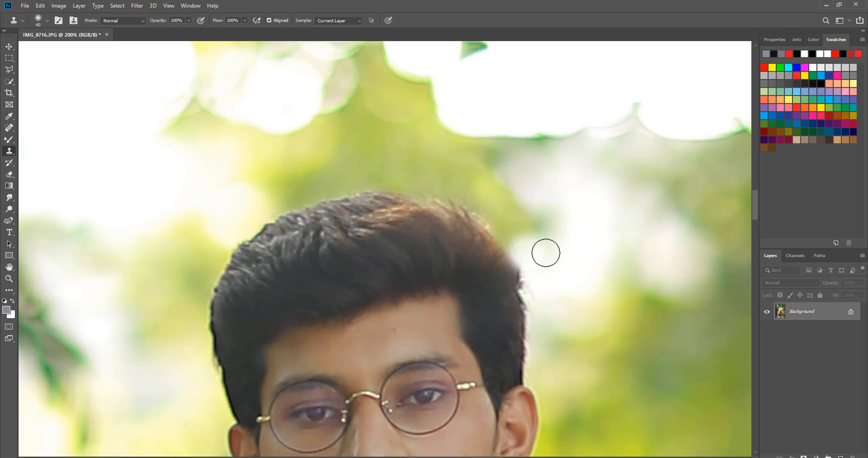
# Step: Open the photo in Liquify and prepare the Forward Warp tool at brush size 200 over the man's hair
pyautogui.hotkey('ctrl', 'shift', 'x')
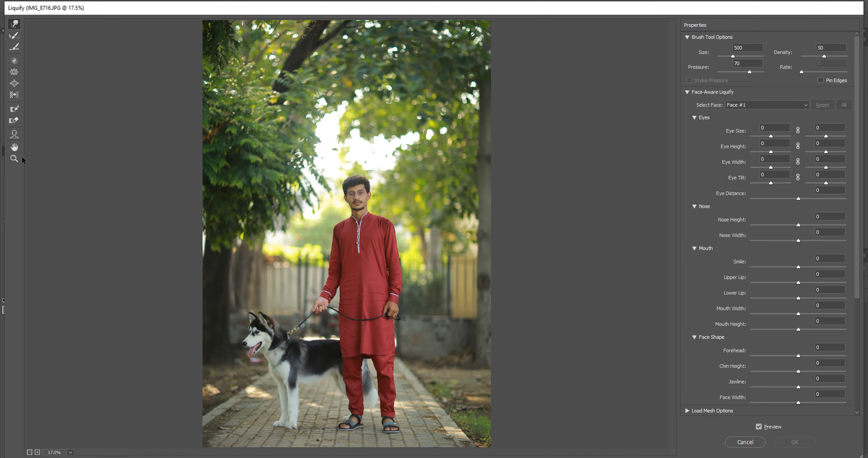
pyautogui.press('z')
pyautogui.moveTo(336, 171); pyautogui.dragTo(374, 216)
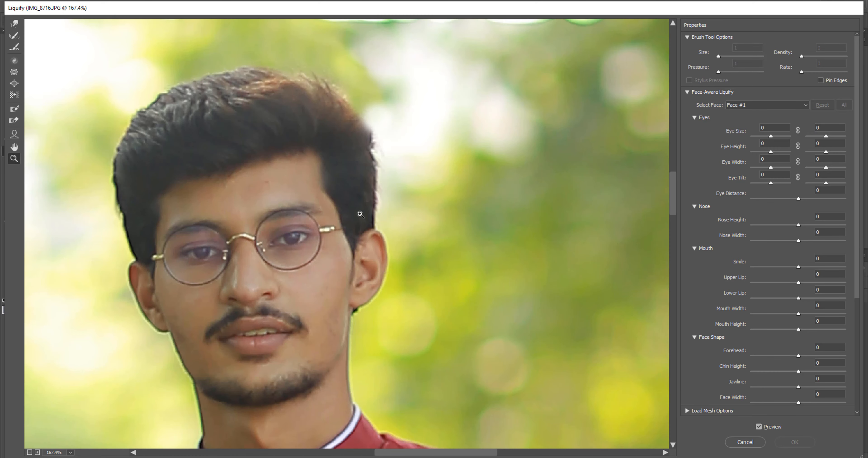
pyautogui.scroll(3, 303, 171)
pyautogui.click(11, 25)
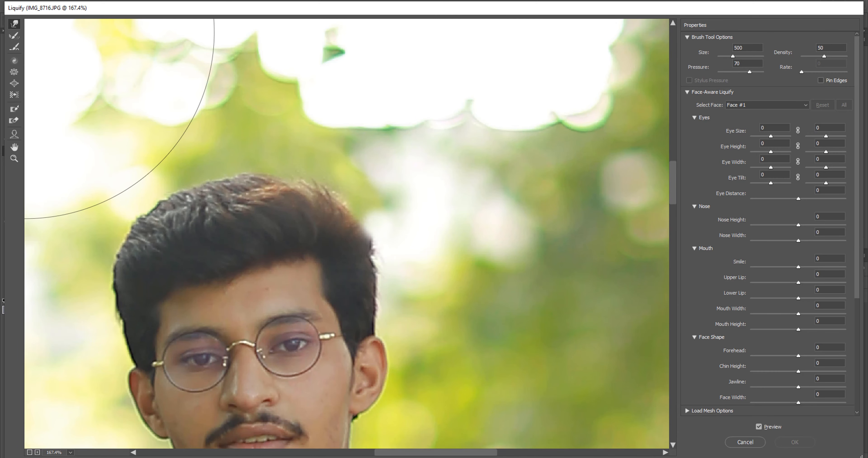
pyautogui.press('[')
pyautogui.press('[')
pyautogui.press('[')
pyautogui.press('[')
pyautogui.press('[')
pyautogui.press('[')
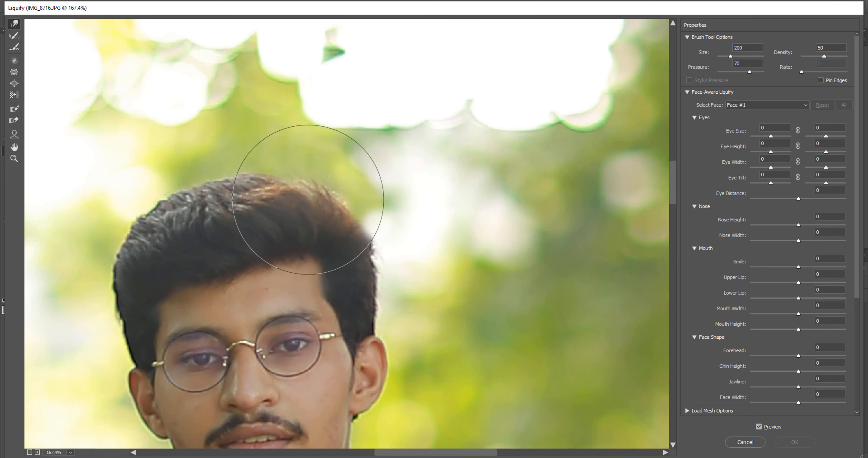
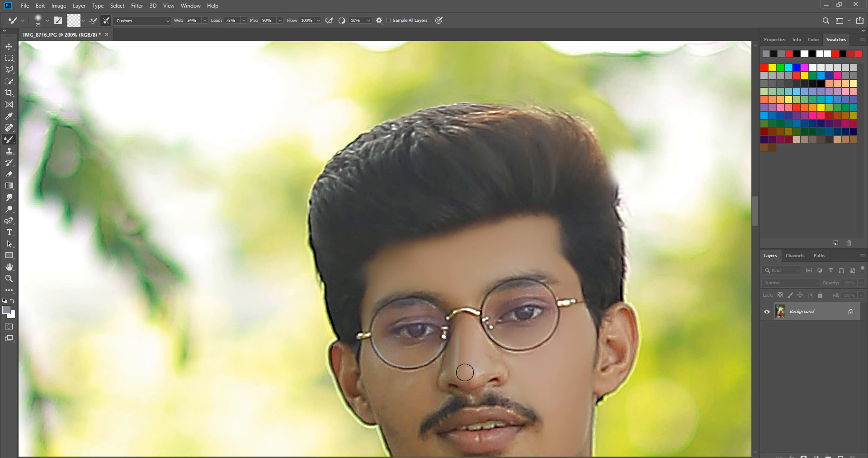
# Step: Smooth the skin along the side of the man's nose with a small Mixer Brush
pyautogui.press('[')
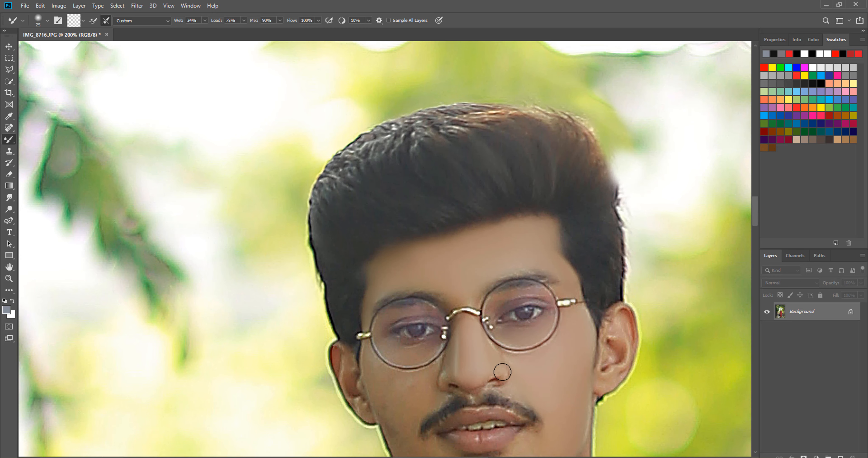
pyautogui.press('[')
pyautogui.press('[')
pyautogui.press('[')
pyautogui.press(']')
pyautogui.press(']')
pyautogui.press(']')
pyautogui.press(']')
pyautogui.press(']')
pyautogui.press(']')
pyautogui.press(']')
pyautogui.press('[')
pyautogui.press('[')
pyautogui.press('[')
pyautogui.press('[')
pyautogui.press('[')
pyautogui.moveTo(445, 369); pyautogui.dragTo(454, 351)
# Step: Blend the uneven skin below the eyeglass lens and across the cheek beside the nose with the Mixer Brush at about size 30
pyautogui.scroll(1, 412, 362)
pyautogui.press(']')
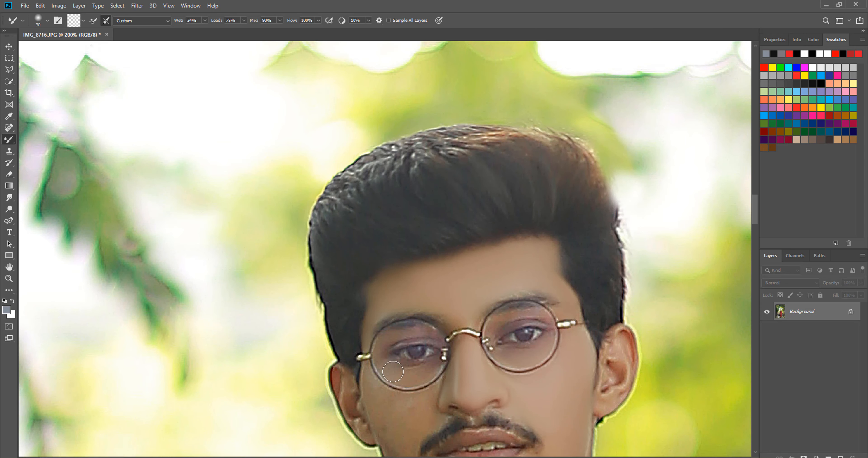
pyautogui.press('[')
pyautogui.scroll(-2, 388, 366)
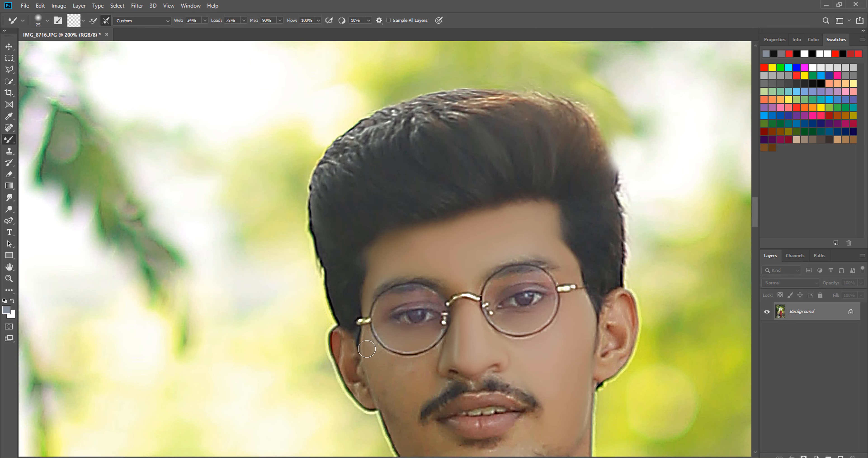
pyautogui.scroll(-2, 376, 357)
pyautogui.press(']')
pyautogui.press(']')
pyautogui.press(']')
pyautogui.press(']')
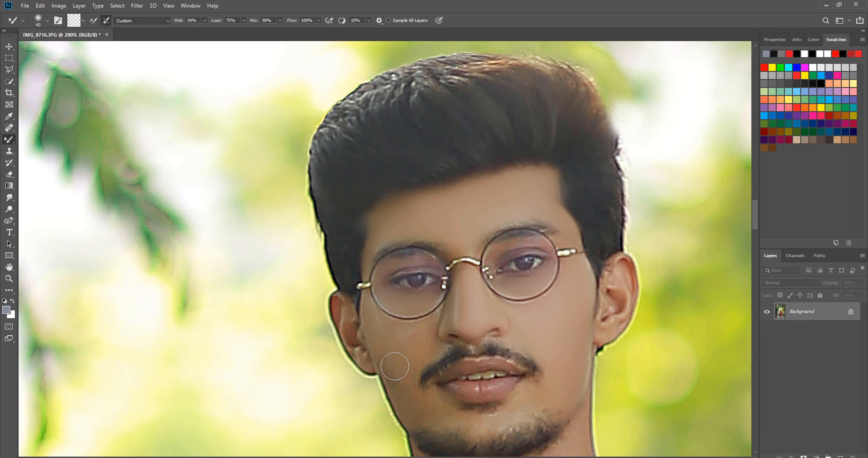
pyautogui.press('[')
pyautogui.press('[')
pyautogui.moveTo(406, 335)
pyautogui.mouseDown()
pyautogui.moveTo(413, 341)
pyautogui.moveTo(385, 341)
pyautogui.moveTo(424, 328)
pyautogui.mouseUp()
pyautogui.press('[')
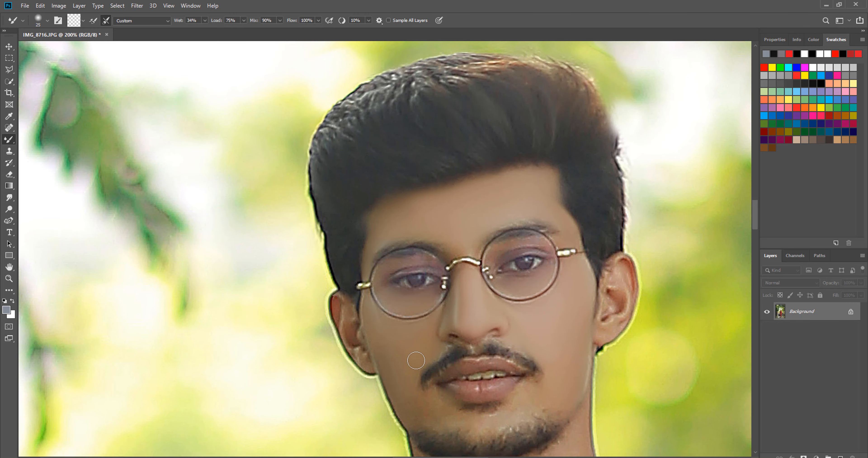
# Step: Smooth the skin of the chin between the lower lip and the beard with the Mixer Brush
pyautogui.press(']')
pyautogui.scroll(-2, 410, 367)
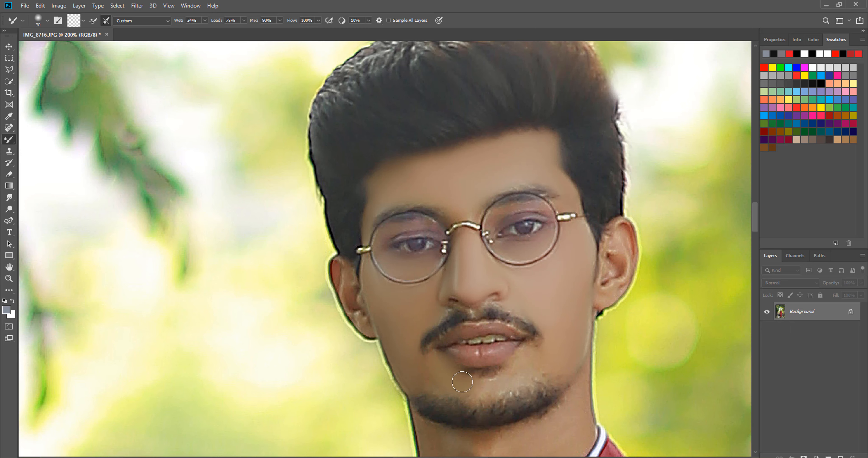
pyautogui.press(']')
pyautogui.moveTo(520, 377)
pyautogui.mouseDown()
pyautogui.moveTo(526, 351)
pyautogui.moveTo(532, 361)
pyautogui.moveTo(551, 349)
pyautogui.moveTo(548, 354)
pyautogui.mouseUp()
pyautogui.press(']')
pyautogui.press('[')
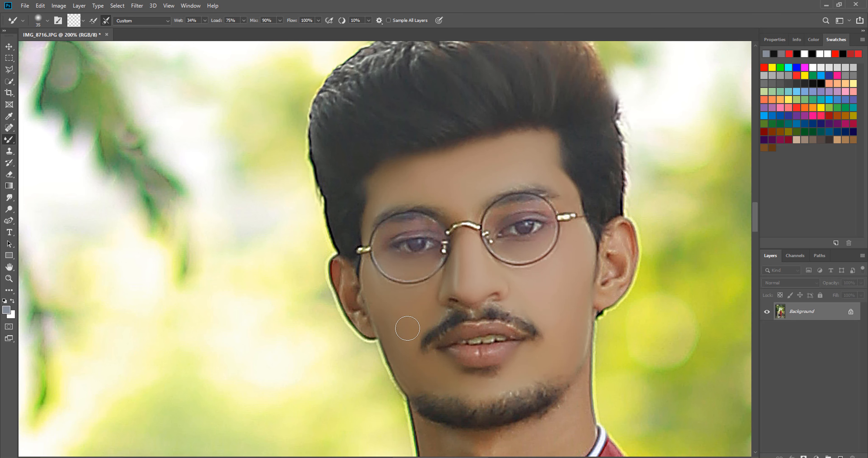
# Step: Touch up the skin at the front edge of the man's ear with the Mixer Brush at about size 20
pyautogui.scroll(-2, 517, 326)
pyautogui.scroll(3, 517, 326)
pyautogui.press('[')
pyautogui.press('[')
pyautogui.press('[')
pyautogui.press('[')
pyautogui.press('[')
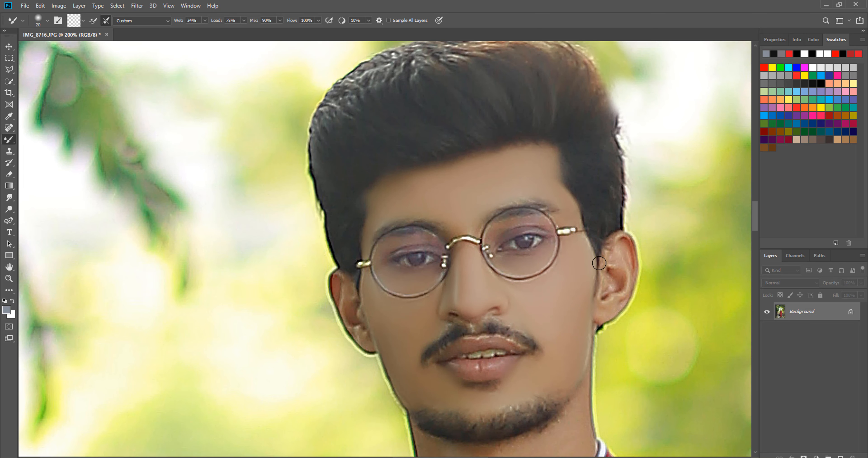
pyautogui.press(']')
# Step: Smooth the skin of the neck between the beard and the collar with the Mixer Brush at size 40
pyautogui.scroll(-6, 587, 372)
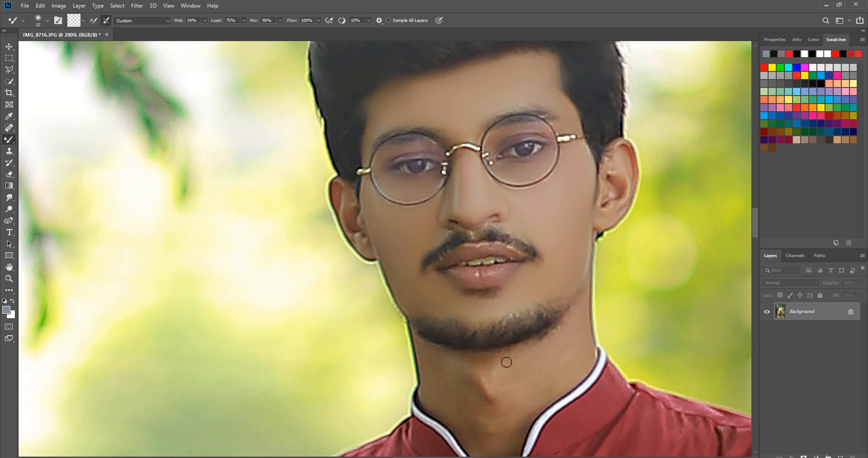
pyautogui.press(']')
pyautogui.press(']')
pyautogui.press(']')
pyautogui.press(']')
pyautogui.press(']')
pyautogui.press(']')
pyautogui.press(']')
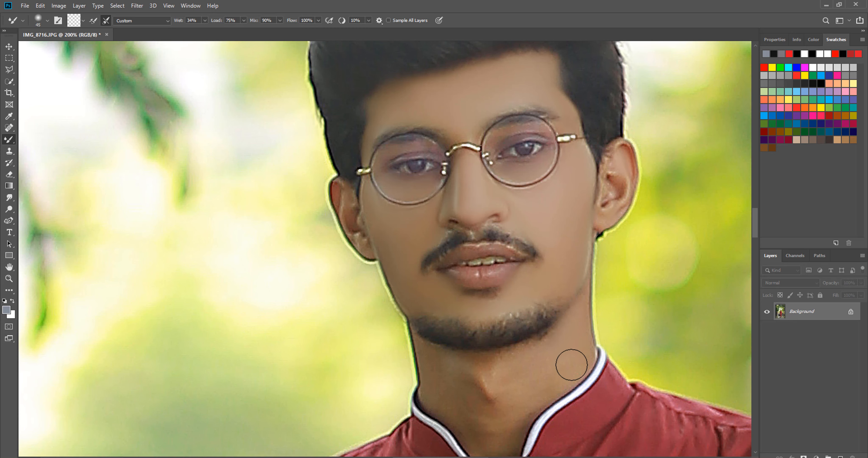
pyautogui.press('[')
pyautogui.moveTo(556, 338)
pyautogui.mouseDown()
pyautogui.moveTo(503, 361)
pyautogui.moveTo(502, 386)
pyautogui.moveTo(519, 399)
pyautogui.moveTo(533, 386)
pyautogui.moveTo(452, 382)
pyautogui.moveTo(470, 414)
pyautogui.moveTo(443, 373)
pyautogui.moveTo(453, 406)
pyautogui.moveTo(441, 397)
pyautogui.moveTo(442, 359)
pyautogui.moveTo(495, 357)
pyautogui.moveTo(499, 390)
pyautogui.moveTo(478, 377)
pyautogui.moveTo(490, 397)
pyautogui.moveTo(505, 391)
pyautogui.moveTo(519, 357)
pyautogui.moveTo(496, 381)
pyautogui.moveTo(458, 361)
pyautogui.mouseUp()
pyautogui.scroll(-1, 499, 390)
pyautogui.press('[')
pyautogui.press('[')
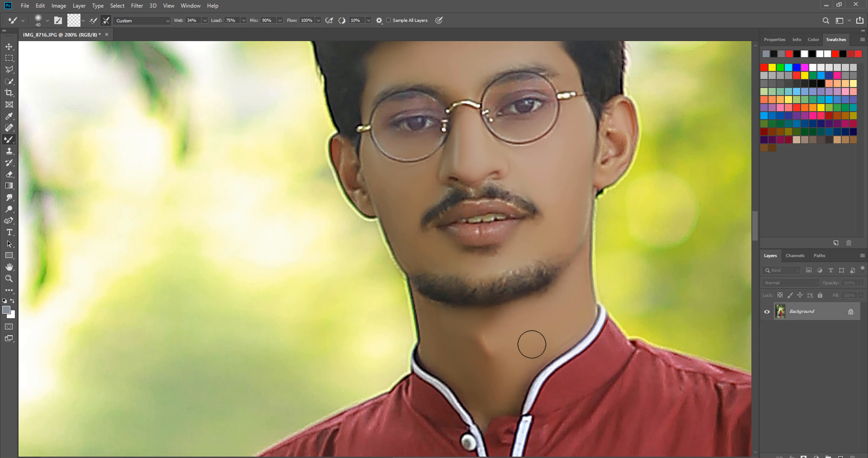
pyautogui.press(']')
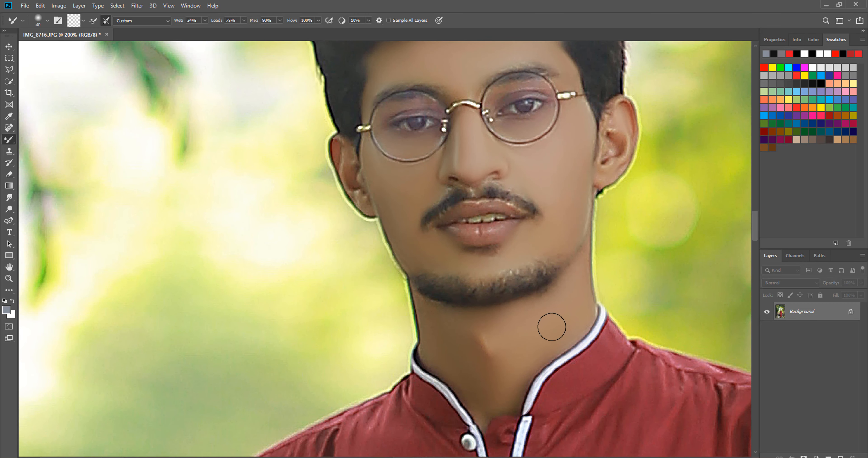
# Step: Refine the skin around the eye and beside the nose with the Mixer Brush at size 20
pyautogui.scroll(5, 495, 414)
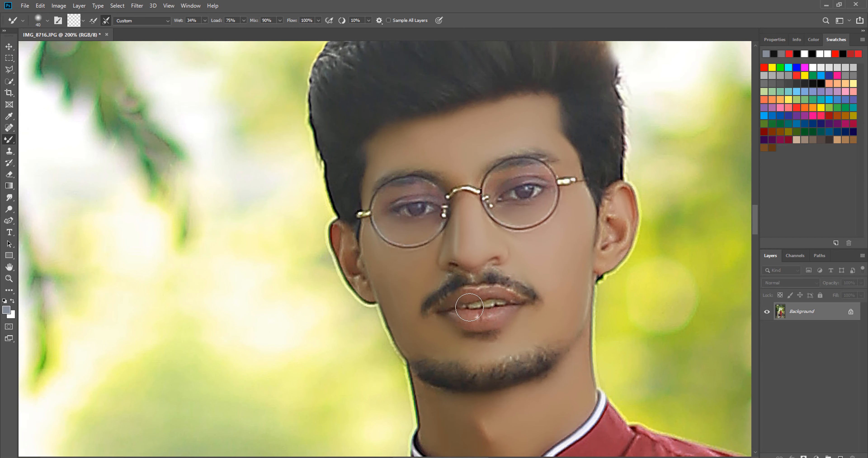
pyautogui.press('[')
pyautogui.press('[')
pyautogui.press('[')
pyautogui.press('[')
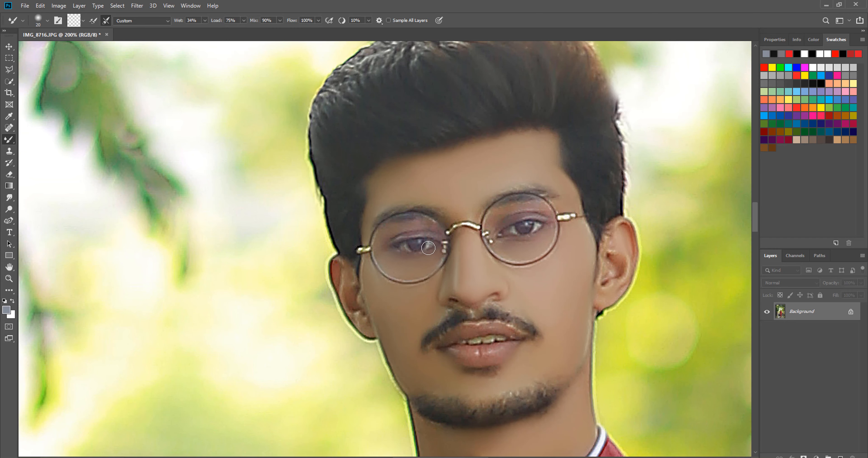
pyautogui.press('[')
pyautogui.press(']')
pyautogui.scroll(-4, 452, 270)
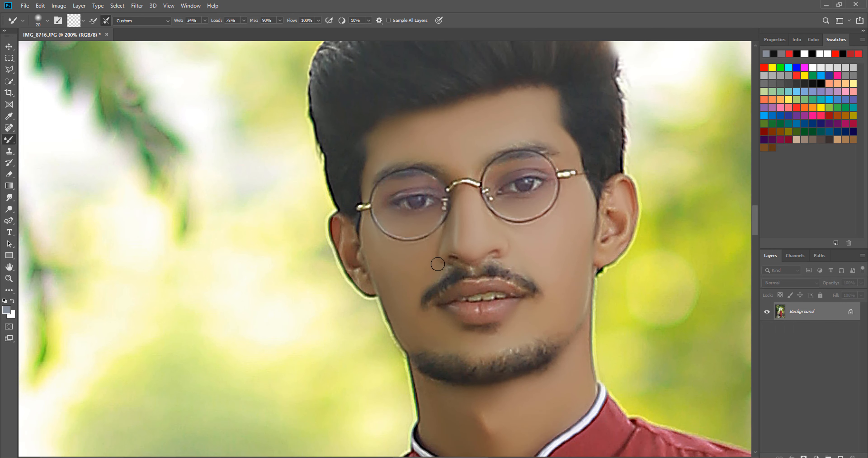
# Step: Examine the retouched face and the red clothing at close range and compare them with the whole photo
pyautogui.click(9, 279)
pyautogui.rightClick(600, 183)
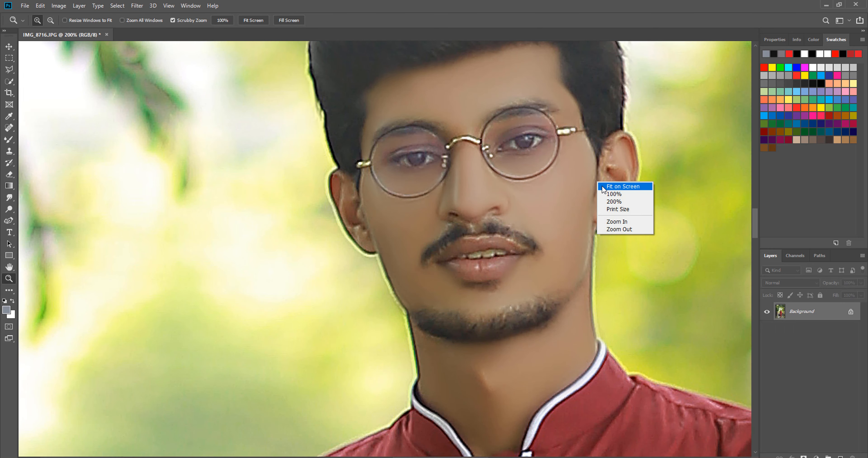
pyautogui.click(603, 188)
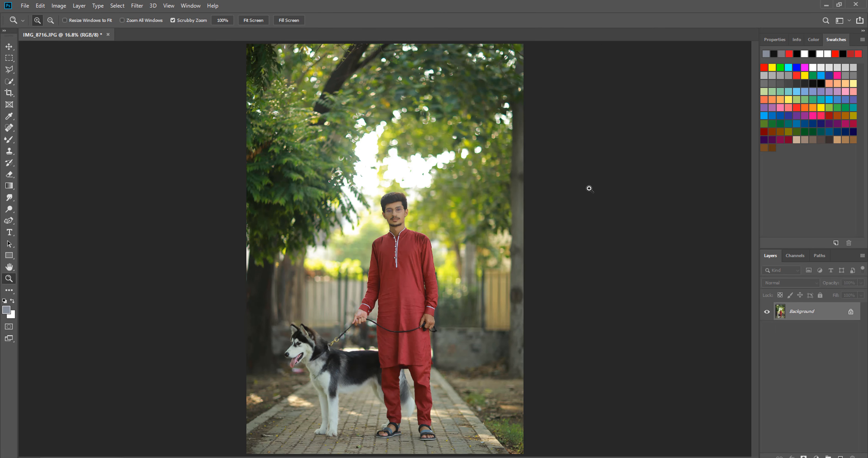
pyautogui.moveTo(386, 214); pyautogui.dragTo(434, 207)
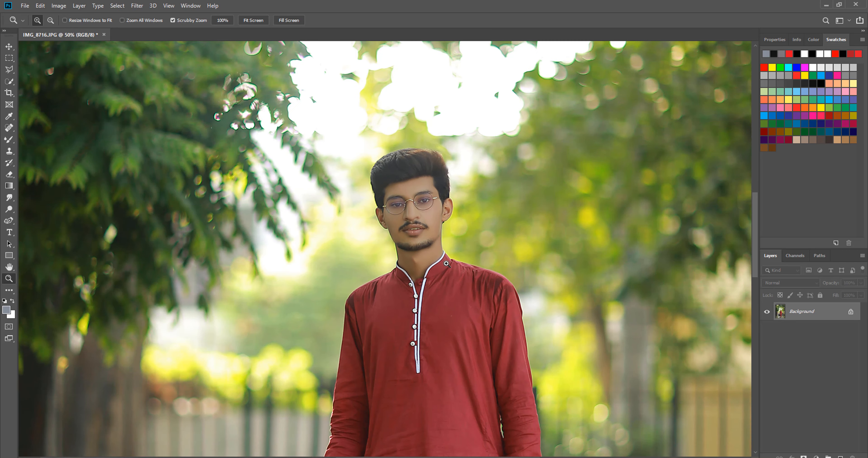
pyautogui.scroll(-5, 432, 353)
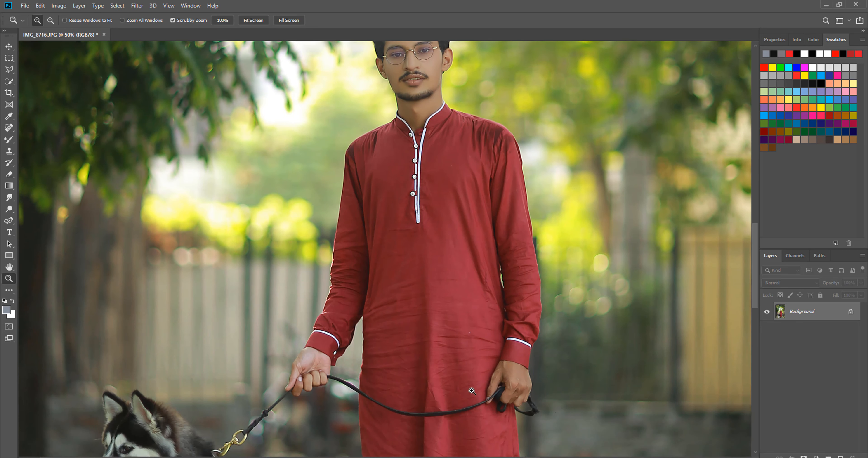
pyautogui.rightClick(404, 283)
pyautogui.click(418, 288)
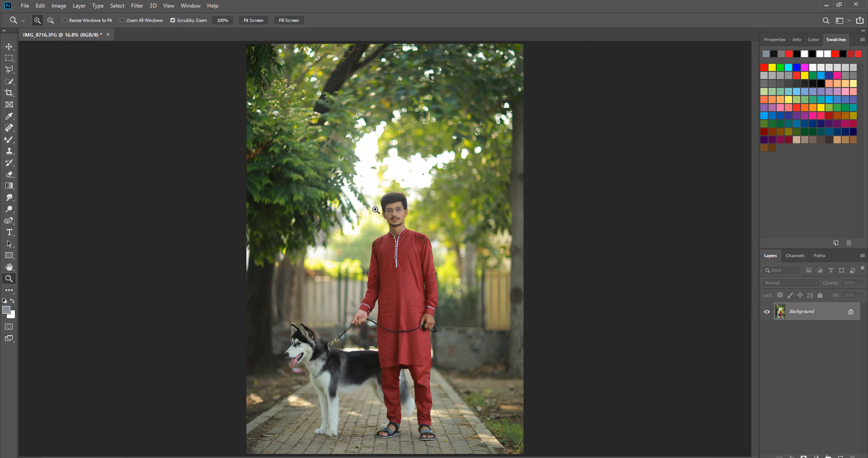
pyautogui.moveTo(390, 203); pyautogui.dragTo(451, 229)
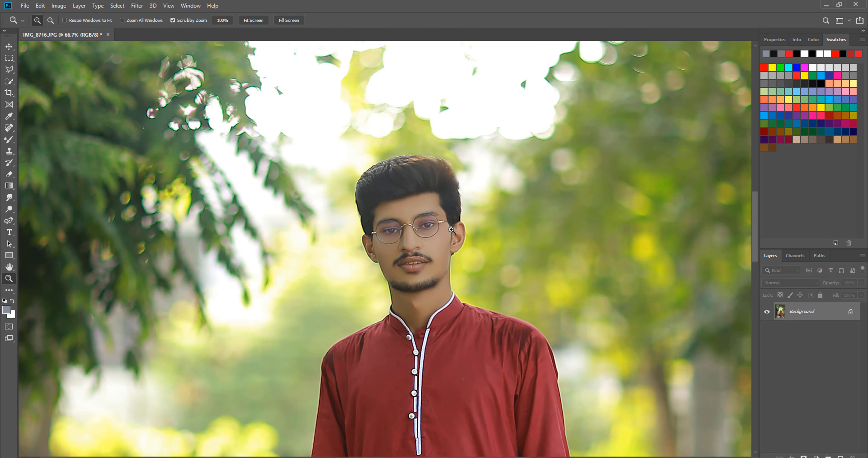
pyautogui.click(400, 213)
pyautogui.hotkey('ctrl', '0')
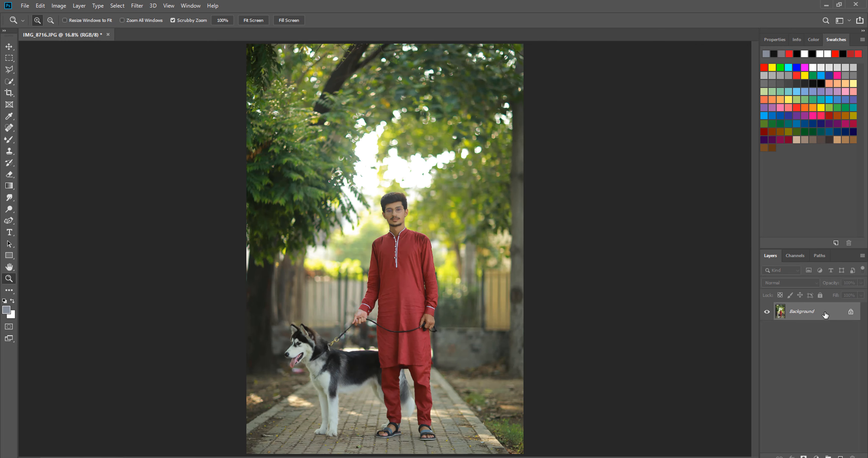
# Step: Duplicate the Background layer, open the copy in the Camera Raw Filter and inspect the man's face at 100%
pyautogui.moveTo(825, 314); pyautogui.dragTo(839, 455)
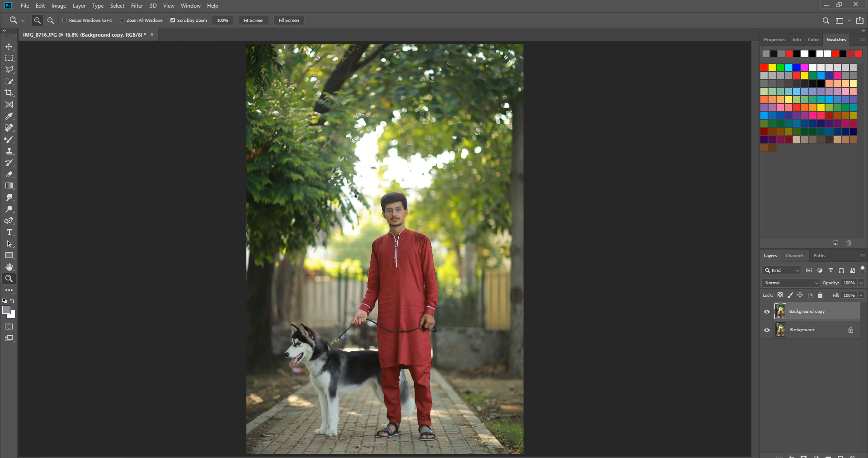
pyautogui.hotkey('ctrl', 'shift', 'a')
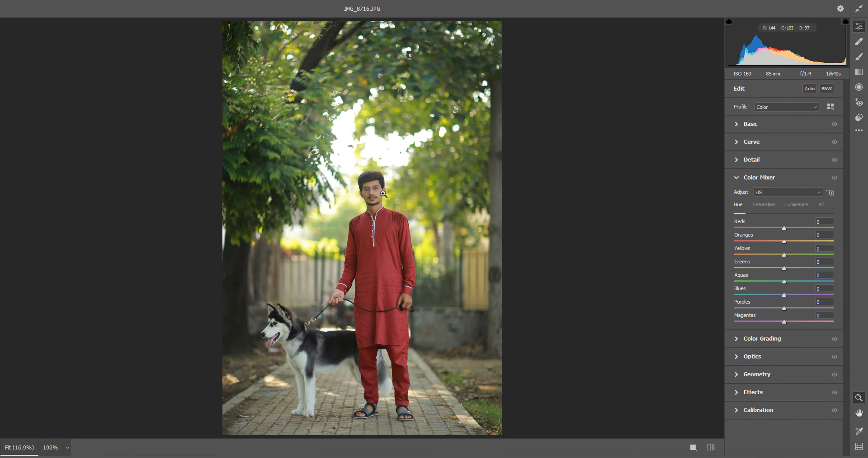
pyautogui.click(383, 194)
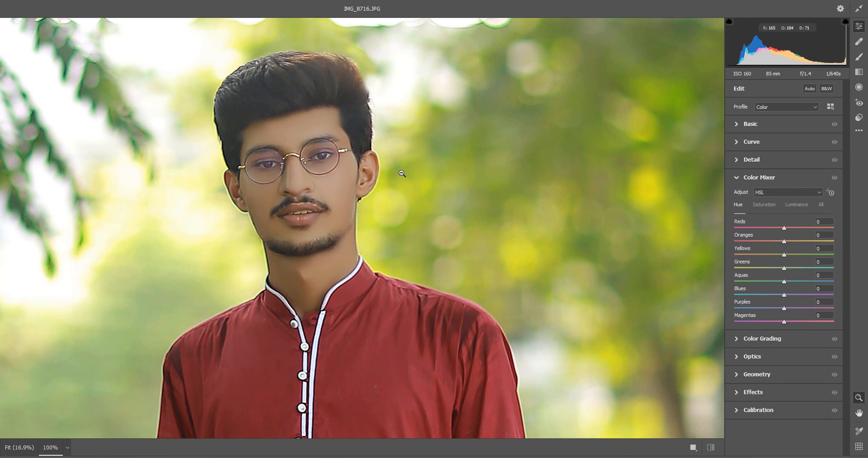
pyautogui.rightClick(417, 164)
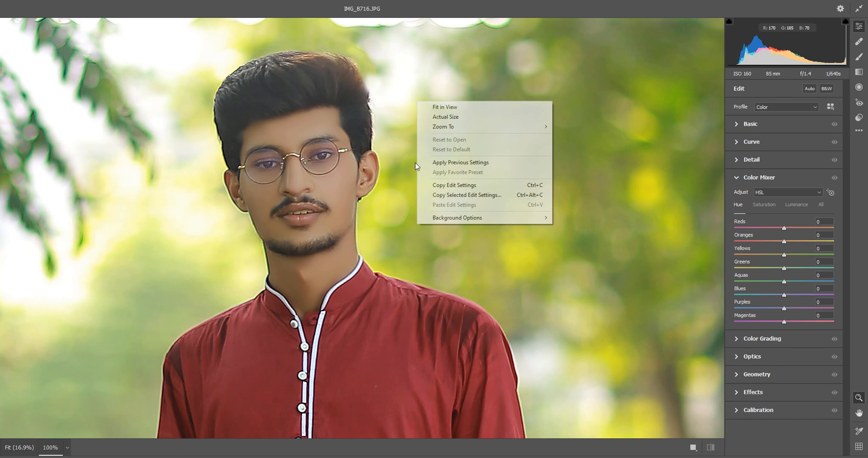
pyautogui.click(425, 110)
pyautogui.click(363, 208)
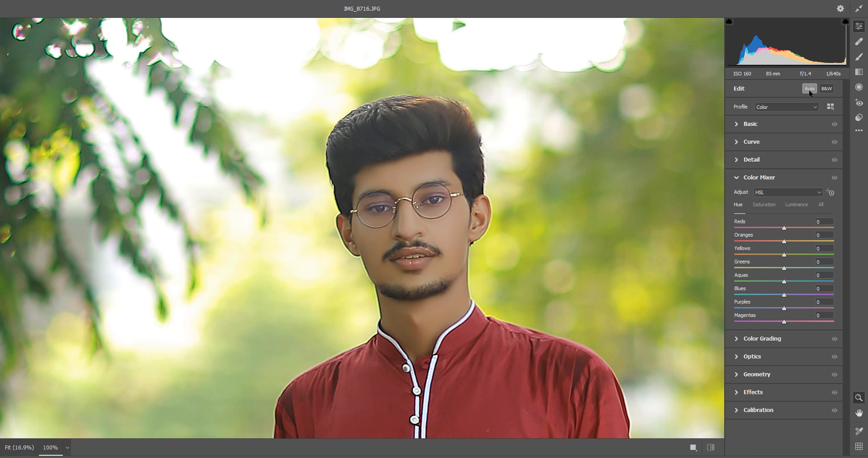
# Step: Try the Auto adjustment in Camera Raw, check it on the whole photo and undo it
pyautogui.click(809, 89)
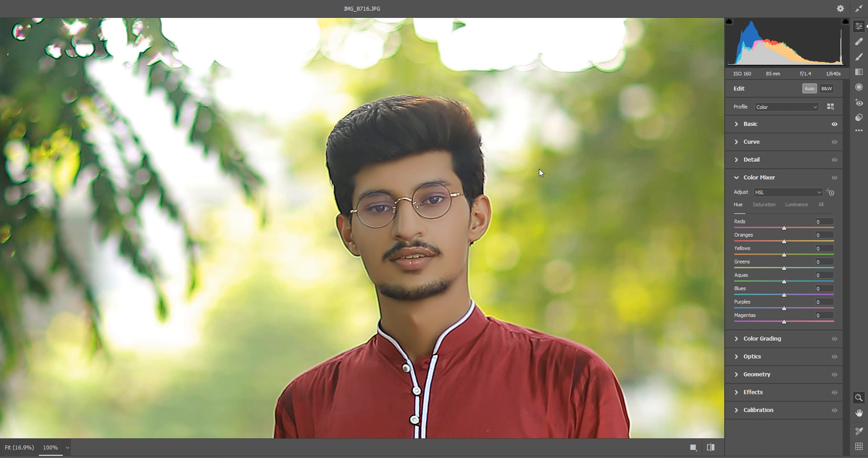
pyautogui.rightClick(539, 107)
pyautogui.click(566, 114)
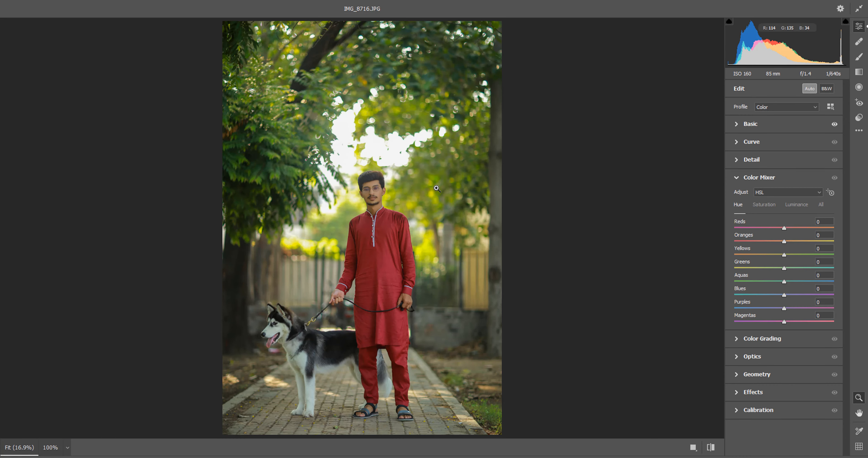
pyautogui.hotkey('ctrl', 'z')
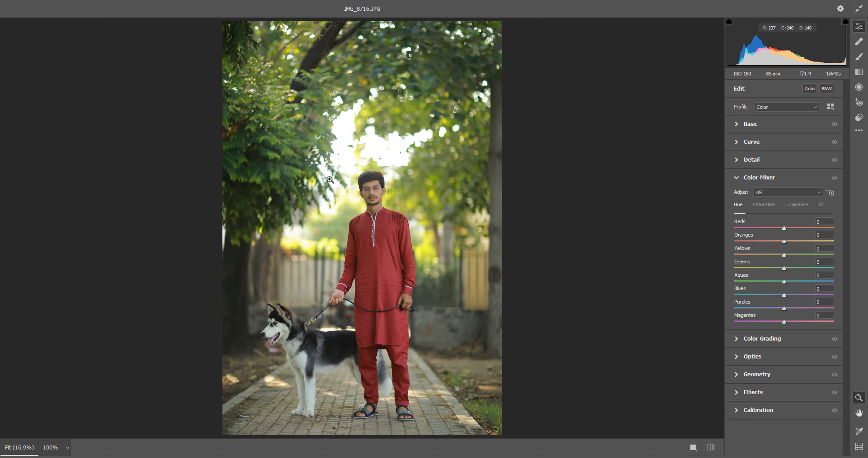
# Step: Try the Auto adjustment, check the man's face at 100%, leave the filter and reopen the Camera Raw Filter
pyautogui.click(809, 88)
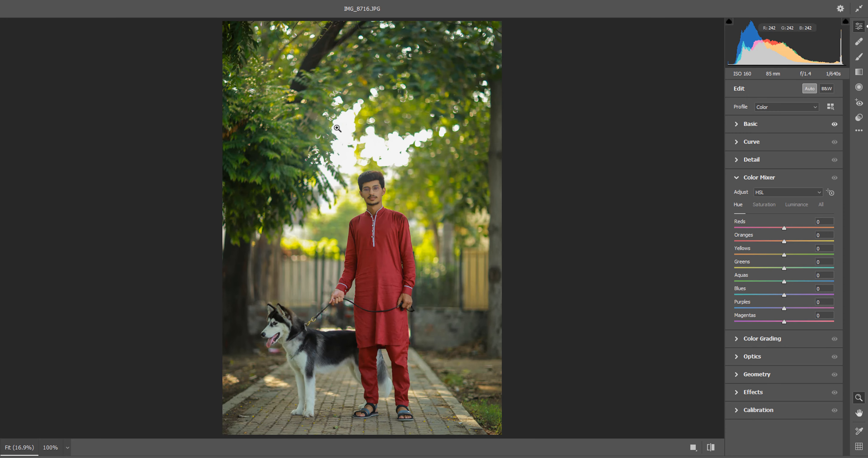
pyautogui.click(375, 197)
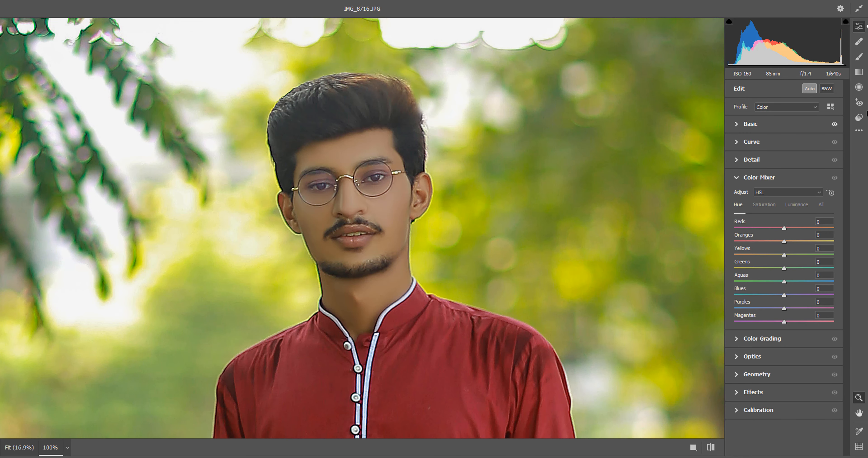
pyautogui.click(775, 123)
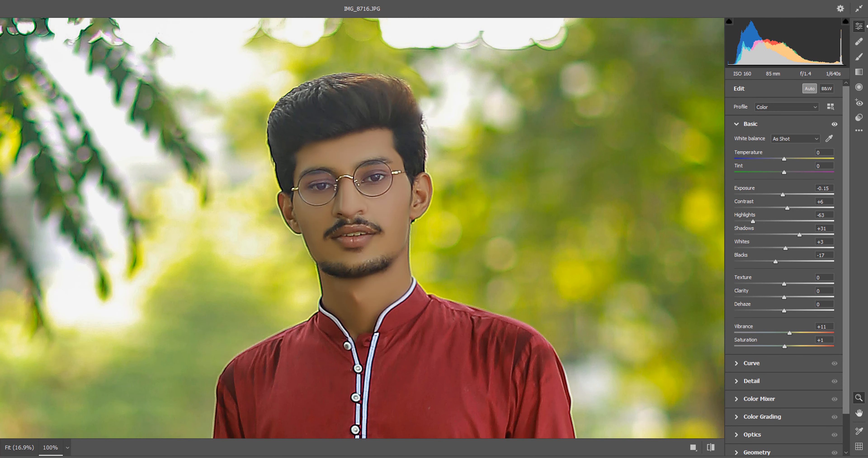
pyautogui.press('Return')
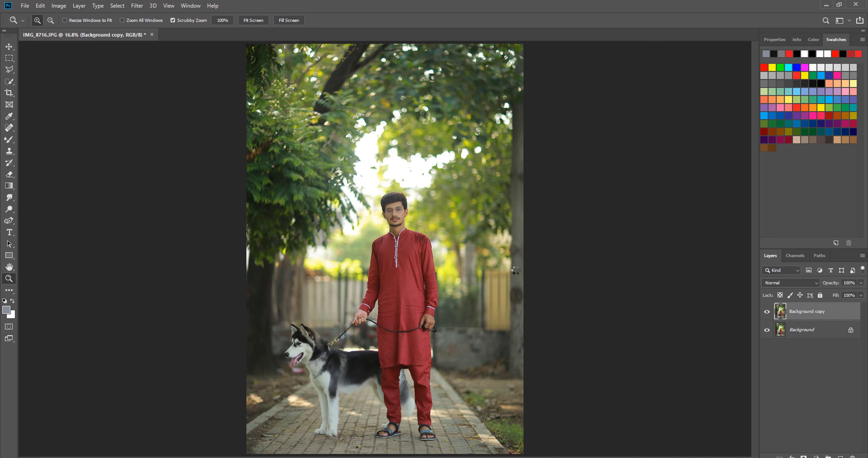
pyautogui.hotkey('ctrl', 'shift', 'a')
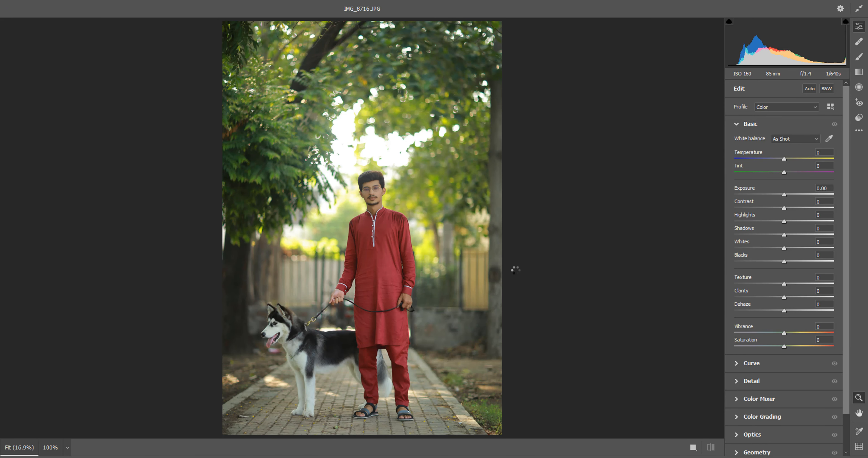
# Step: In the Basic adjustments set Exposure +0.50, Contrast +8, Highlights -31, Shadows +51, Whites -20, Blacks -7, Texture +10, Clarity +6 and Vibrance +15
pyautogui.click(374, 192)
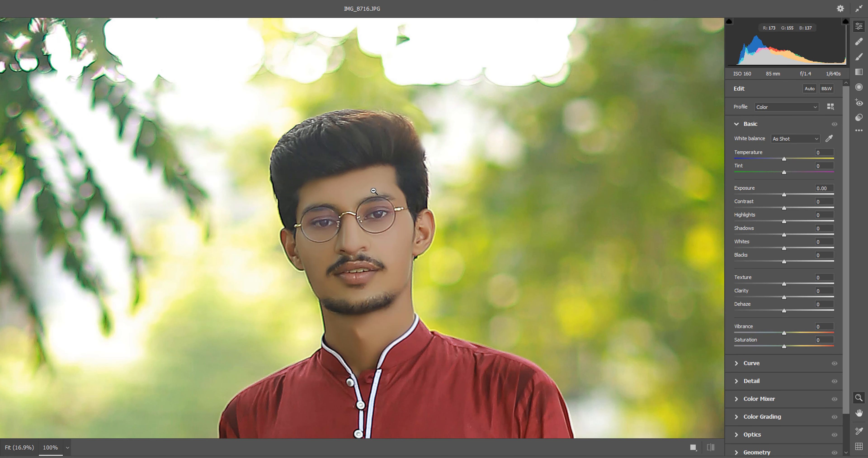
pyautogui.rightClick(433, 135)
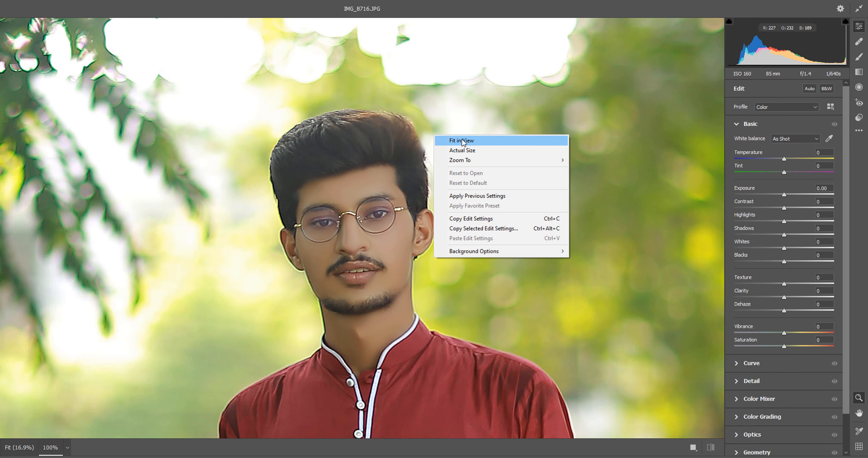
pyautogui.click(453, 141)
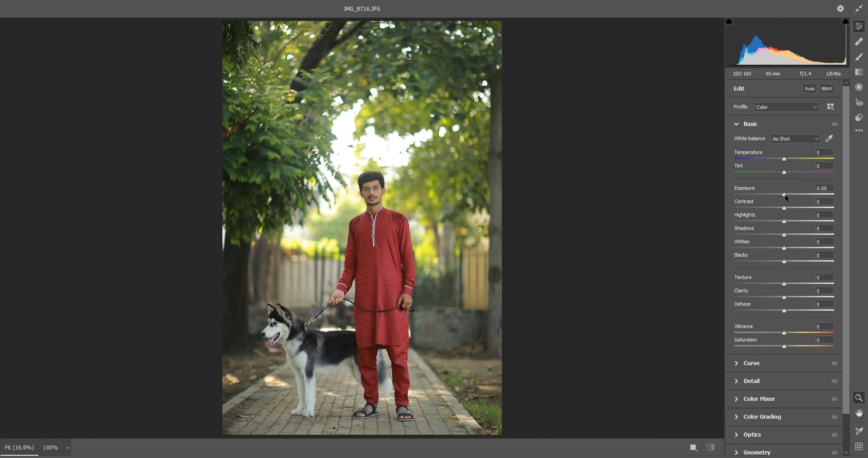
pyautogui.moveTo(784, 194); pyautogui.dragTo(766, 220)
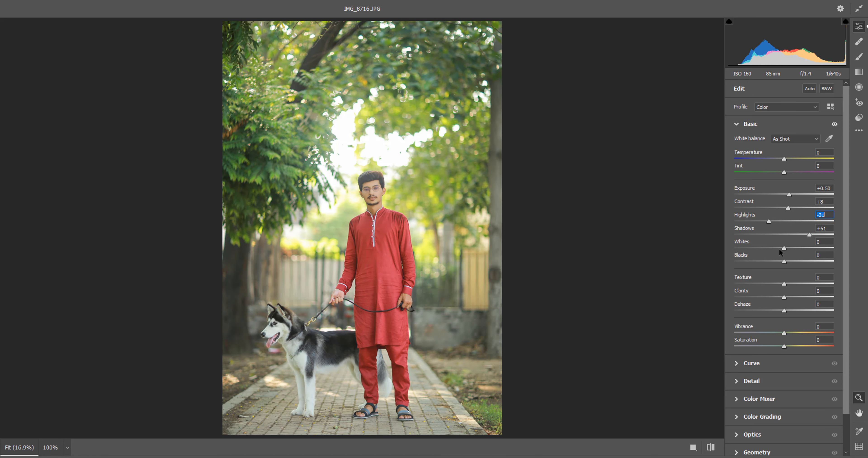
pyautogui.moveTo(780, 250); pyautogui.dragTo(788, 298)
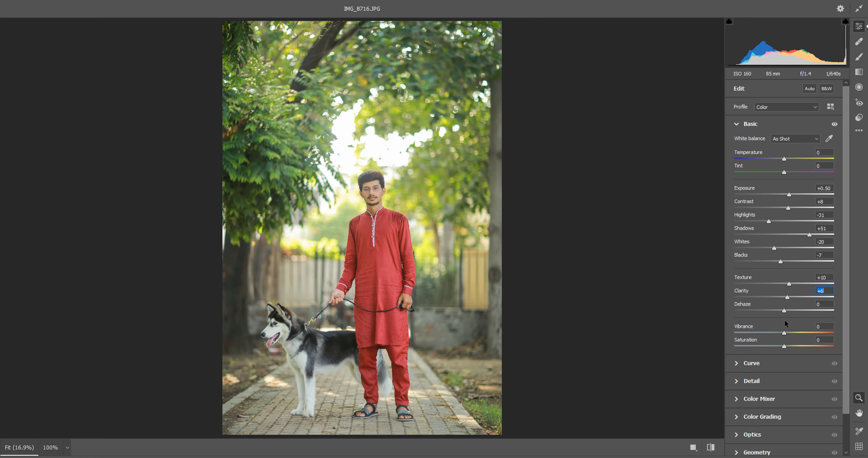
pyautogui.moveTo(788, 331); pyautogui.dragTo(791, 333)
# Step: In the Color Mixer, set the Oranges saturation to -17 and the Oranges luminance to +23
pyautogui.scroll(-2, 775, 363)
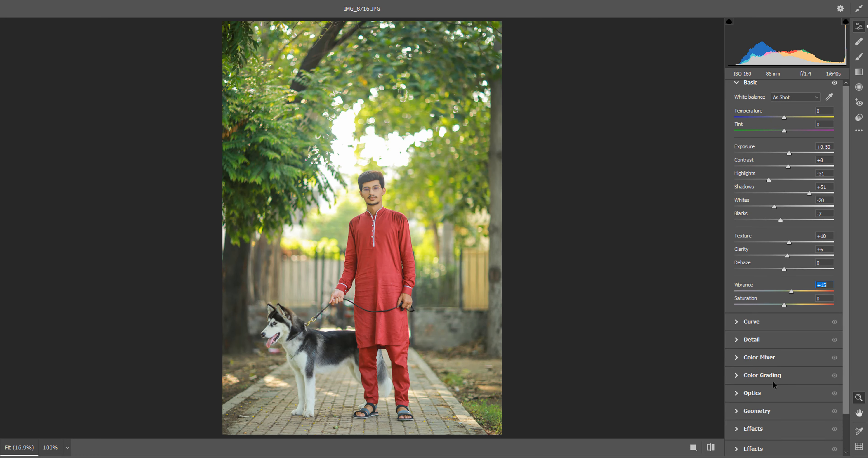
pyautogui.click(764, 357)
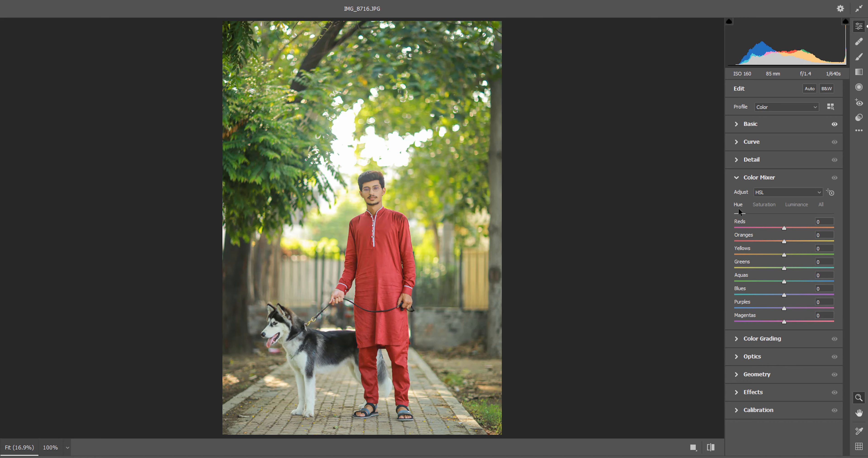
pyautogui.click(766, 208)
pyautogui.moveTo(784, 242); pyautogui.dragTo(778, 241)
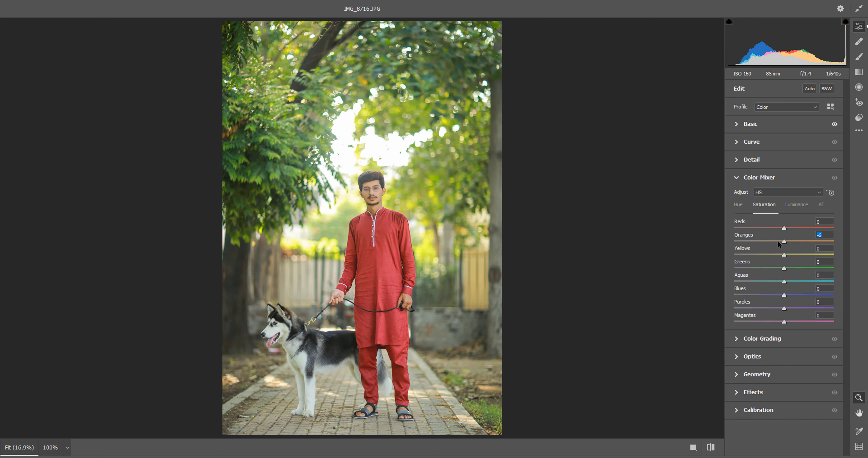
pyautogui.click(797, 206)
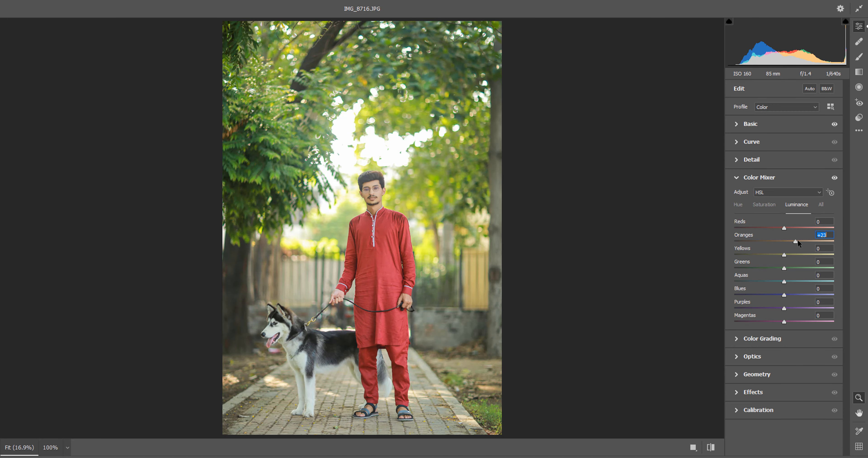
# Step: Set the parametric curve to Highlights +11, Lights +6, Darks -10 and Shadows -7, judging it on the face and the whole photo
pyautogui.click(395, 176)
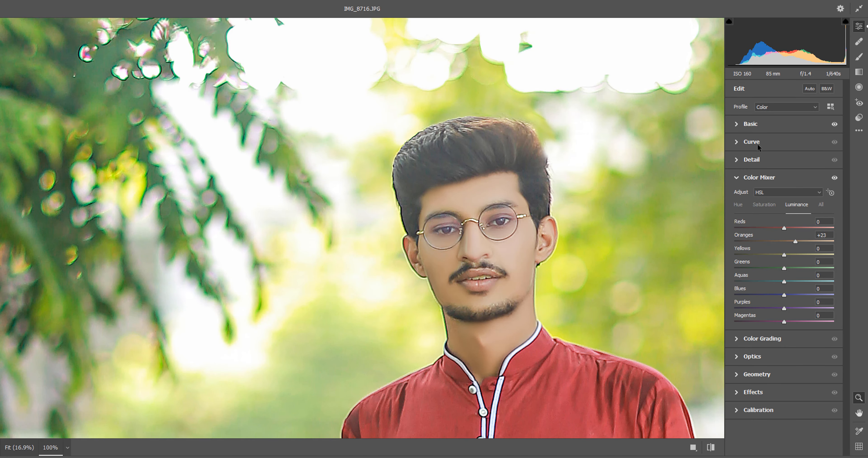
pyautogui.click(751, 142)
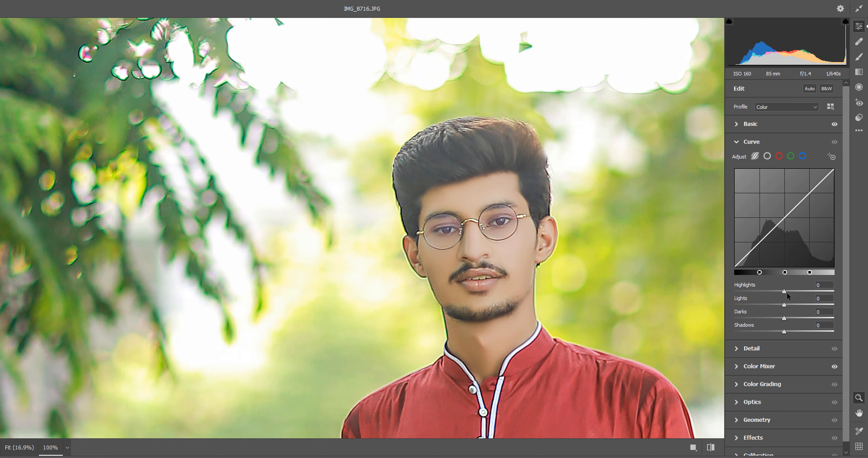
pyautogui.moveTo(786, 291); pyautogui.dragTo(787, 305)
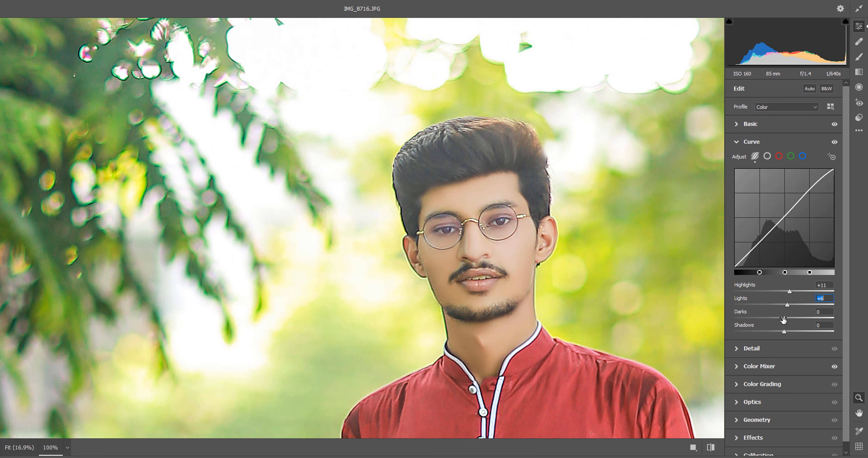
pyautogui.click(779, 318)
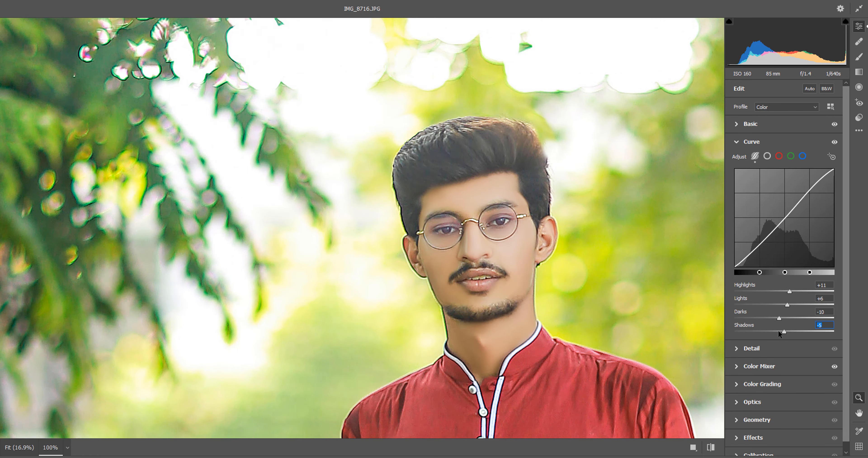
pyautogui.moveTo(780, 333); pyautogui.dragTo(780, 334)
pyautogui.scroll(-1, 775, 304)
pyautogui.rightClick(494, 148)
pyautogui.click(520, 152)
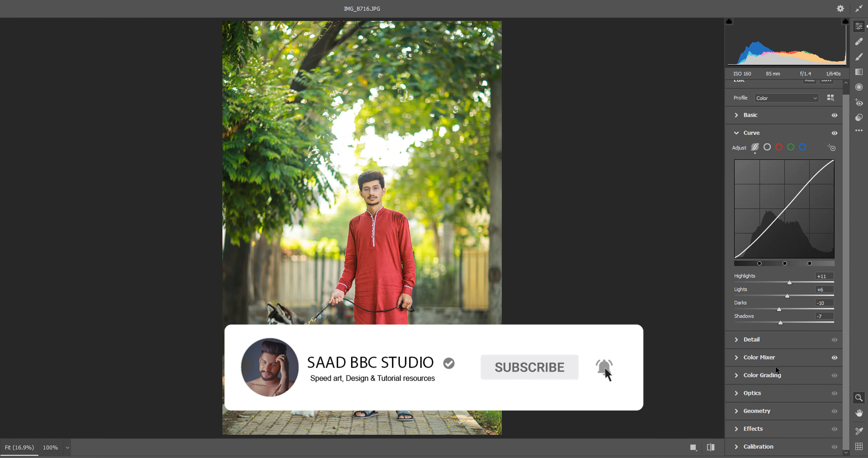
# Step: In the Color Mixer, raise the Yellows saturation to +27 and increase the Greens saturation
pyautogui.click(767, 356)
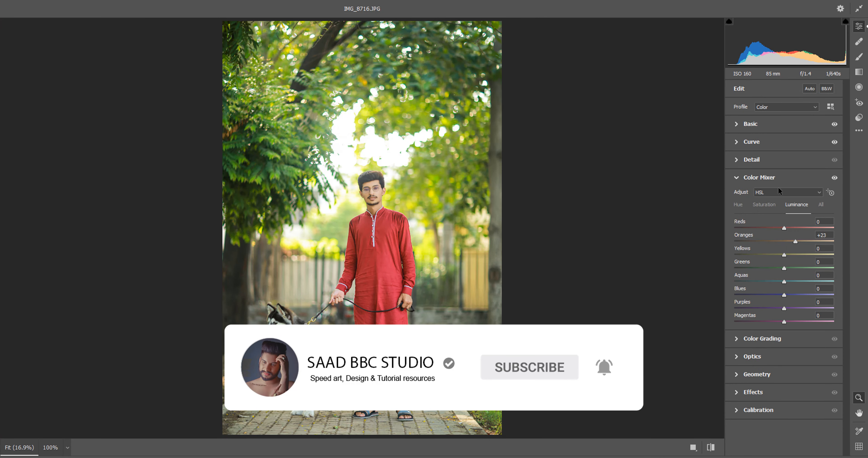
pyautogui.click(767, 205)
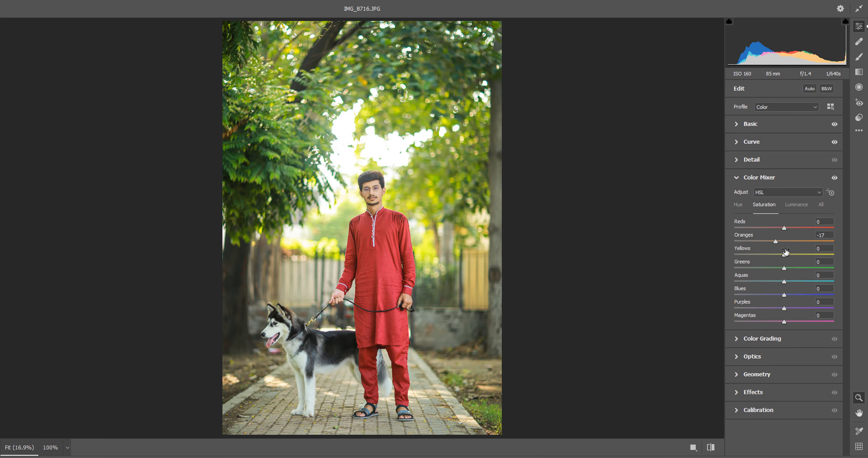
pyautogui.click(793, 266)
pyautogui.click(795, 254)
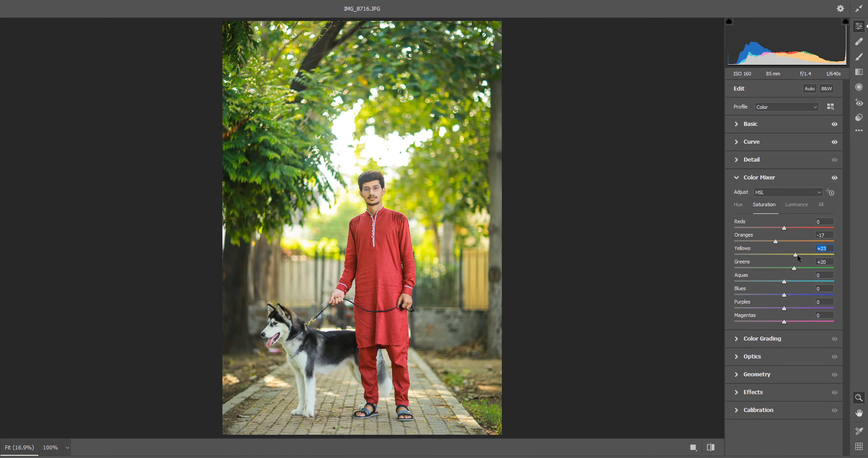
pyautogui.click(797, 268)
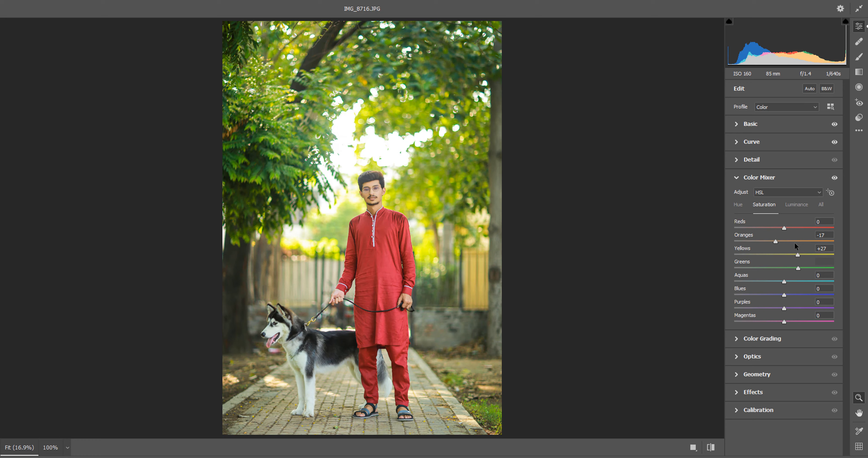
# Step: Set the Yellows and Greens luminance to -20 each, with Greens hue at -30 and Yellows hue at +14
pyautogui.click(795, 206)
pyautogui.click(772, 255)
pyautogui.click(774, 265)
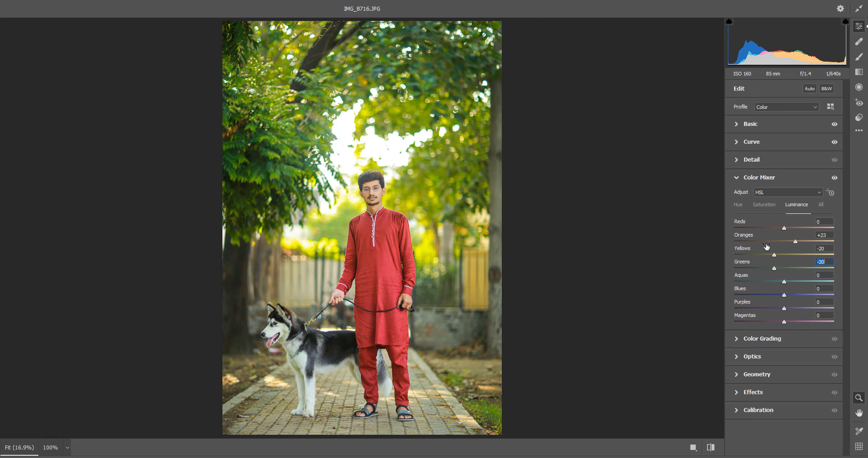
pyautogui.click(738, 205)
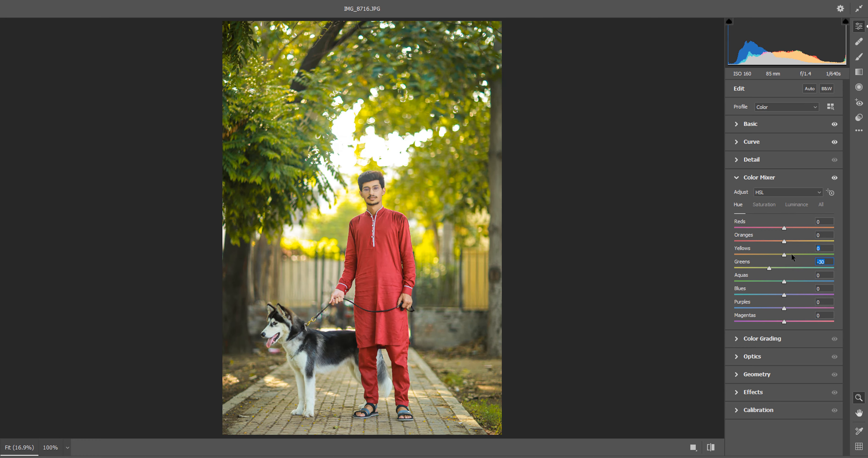
pyautogui.moveTo(798, 255)
pyautogui.mouseDown()
pyautogui.moveTo(779, 254)
pyautogui.moveTo(791, 254)
pyautogui.mouseUp()
# Step: Examine the man's face and the dog at 100%, comparing each with the whole photo
pyautogui.click(352, 181)
pyautogui.scroll(-5, 460, 240)
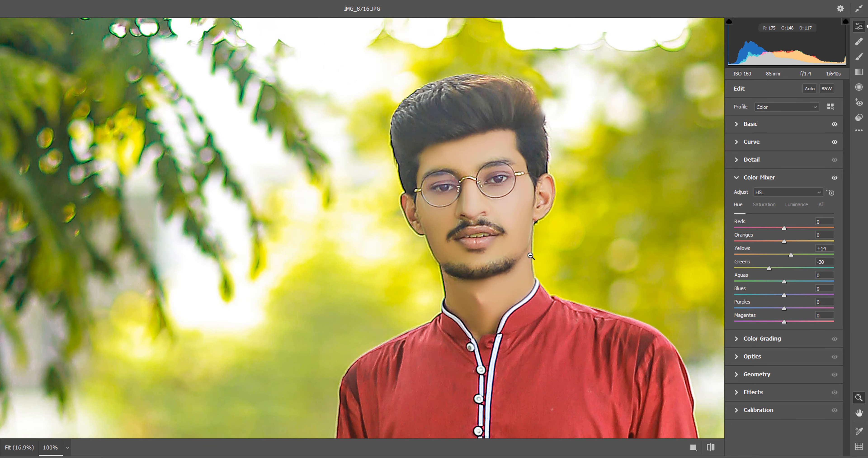
pyautogui.rightClick(517, 156)
pyautogui.click(545, 161)
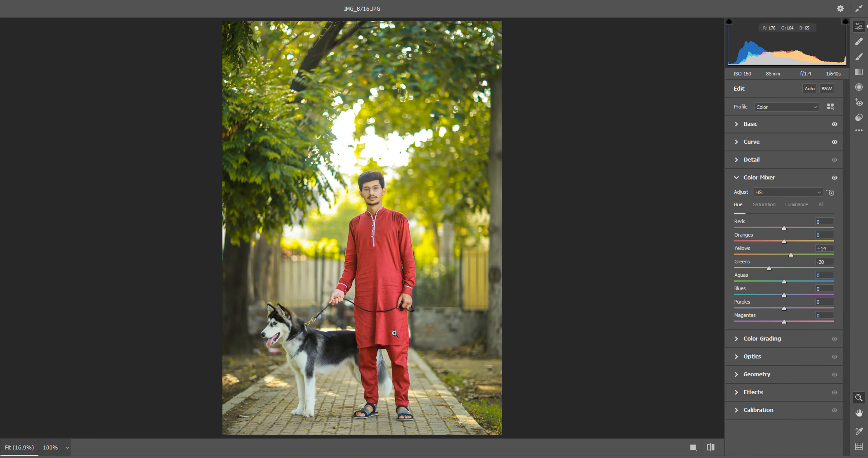
pyautogui.click(276, 337)
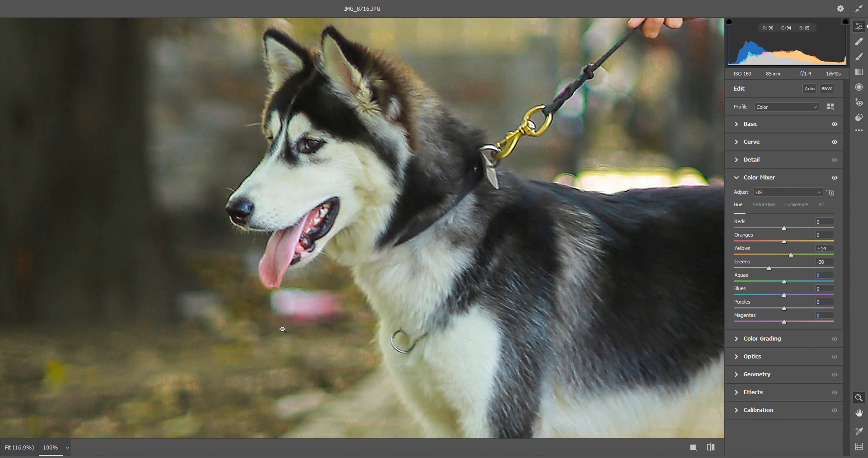
pyautogui.rightClick(512, 173)
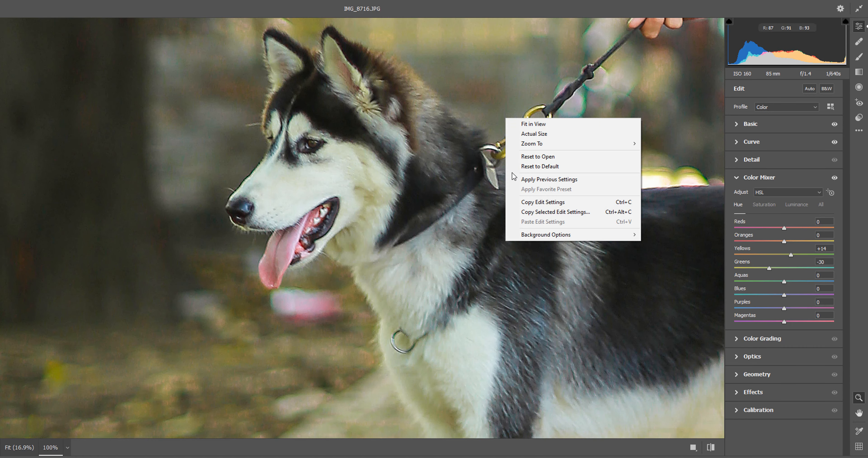
pyautogui.click(542, 122)
# Step: Colour grade the shadows with hue 302, saturation 34 and the highlights with hue 90, saturation 11, then check the face
pyautogui.click(762, 338)
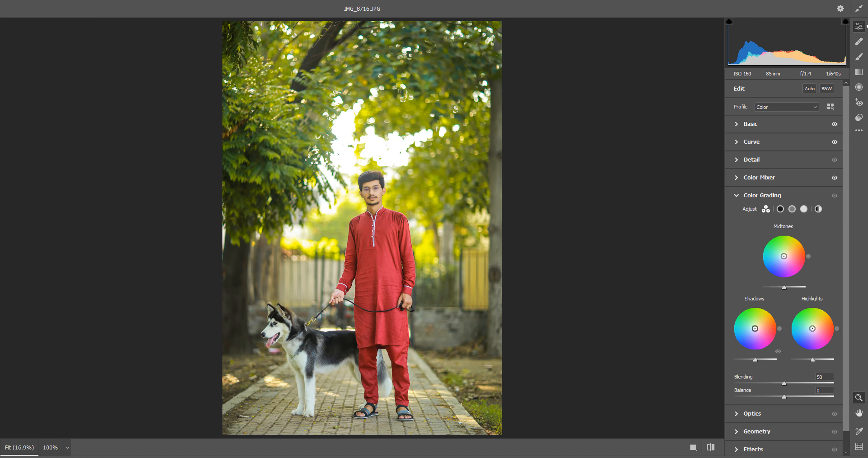
pyautogui.moveTo(755, 329); pyautogui.dragTo(758, 334)
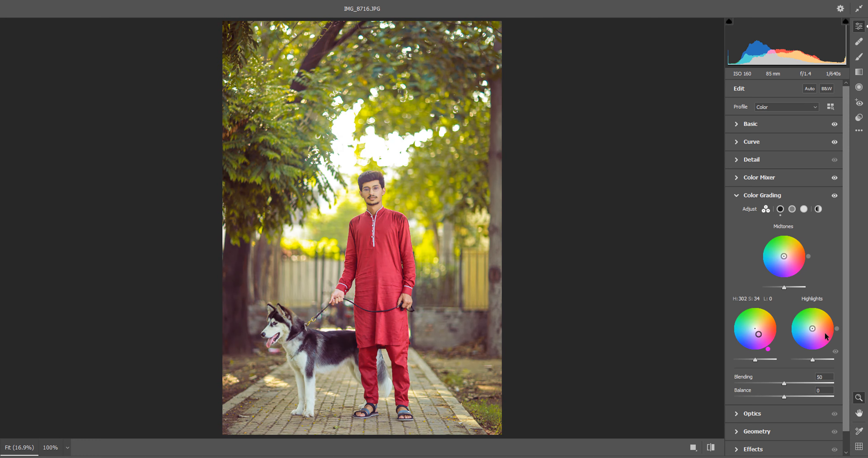
pyautogui.moveTo(812, 328); pyautogui.dragTo(812, 326)
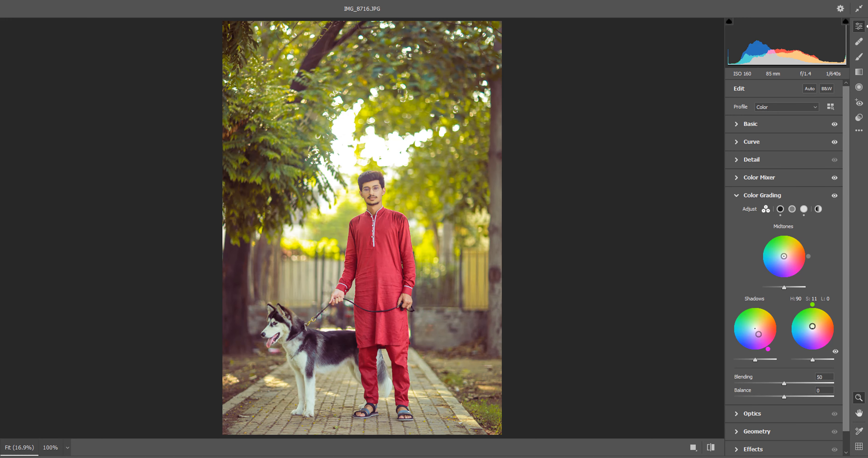
pyautogui.click(381, 186)
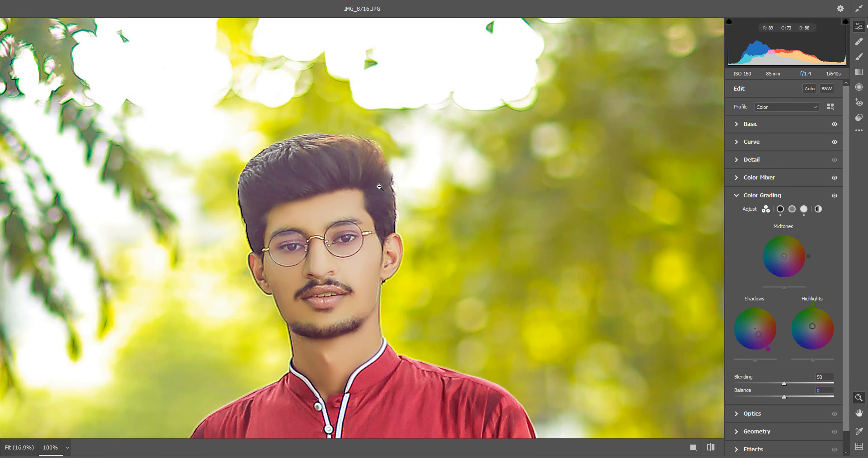
pyautogui.scroll(-1, 829, 242)
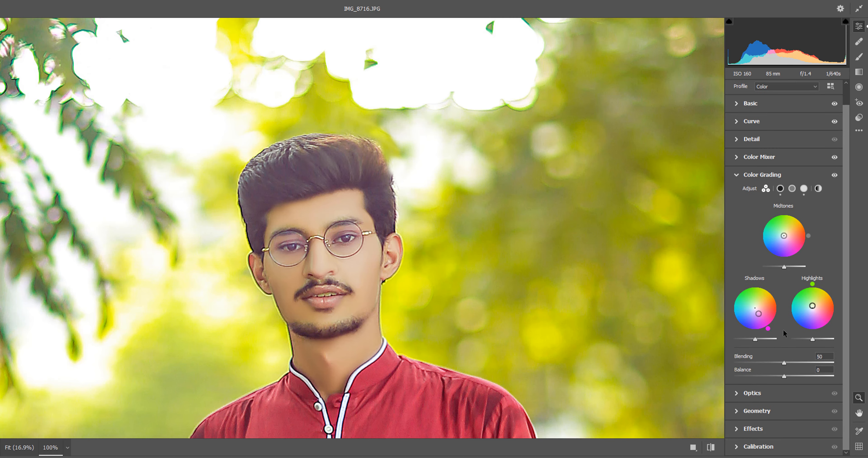
pyautogui.rightClick(408, 227)
pyautogui.click(437, 169)
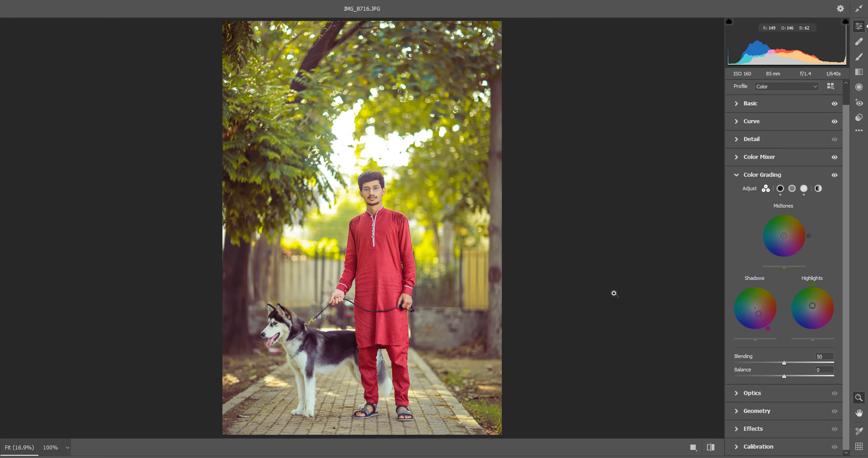
# Step: Darken the photo's edges with Effects vignetting at -5 and Optics vignette at -15
pyautogui.click(753, 429)
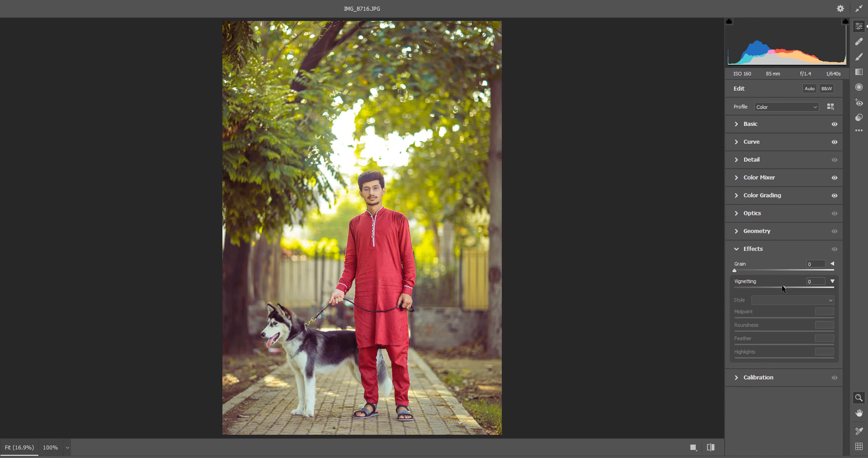
pyautogui.moveTo(780, 288); pyautogui.dragTo(779, 288)
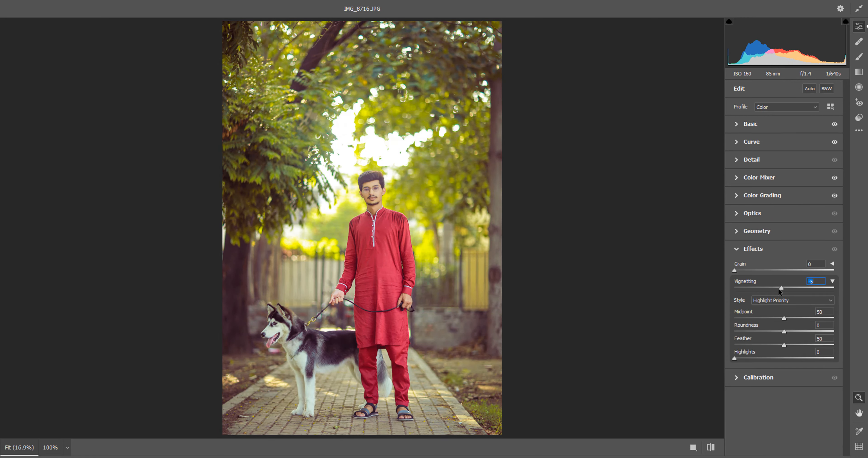
pyautogui.click(767, 230)
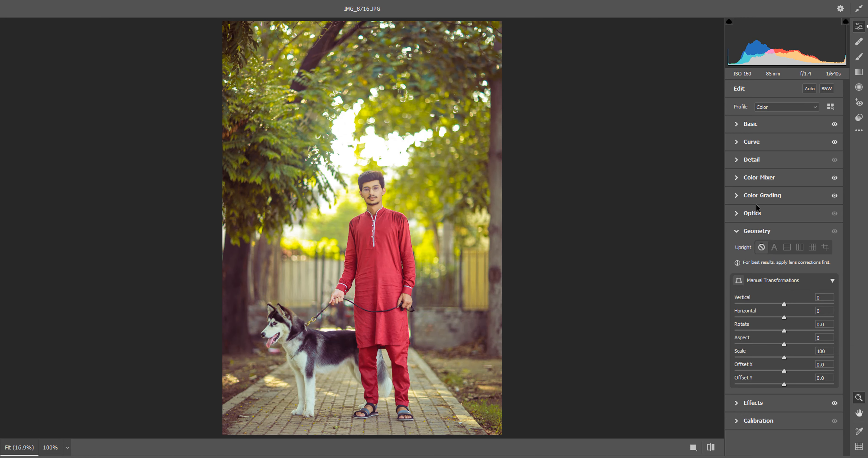
pyautogui.click(755, 212)
pyautogui.moveTo(784, 252); pyautogui.dragTo(777, 252)
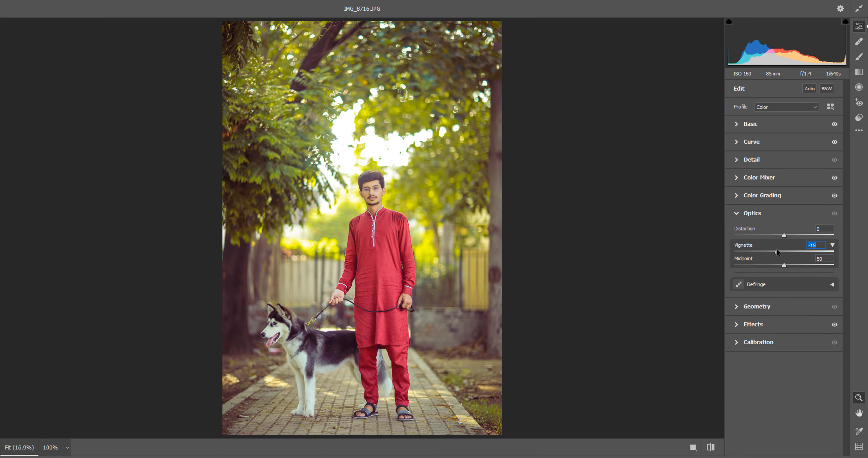
# Step: Raise the Blue Primary saturation in the Calibration settings and apply the Camera Raw Filter to the layer
pyautogui.click(771, 343)
pyautogui.moveTo(776, 434); pyautogui.dragTo(792, 433)
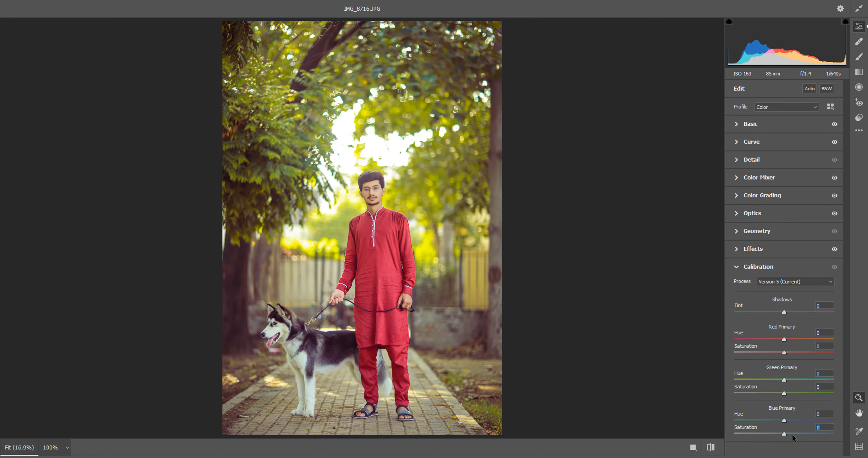
pyautogui.press('Return')
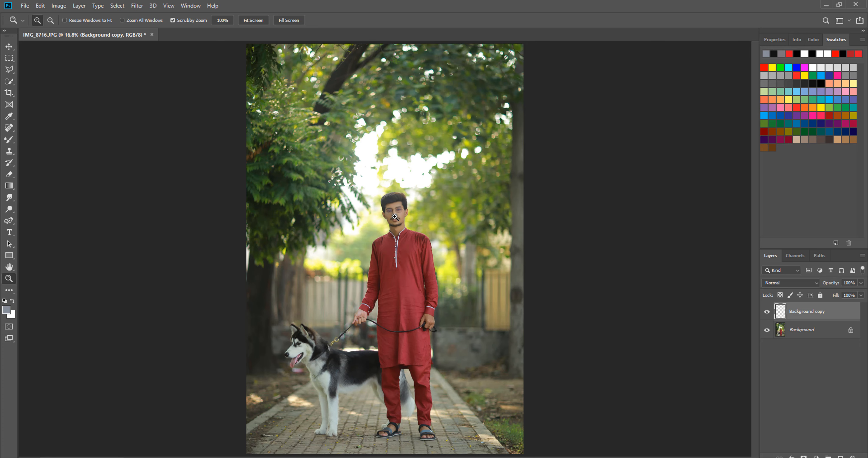
# Step: Compare the photo before and after the colour edits by toggling the Background copy layer at 50% zoom
pyautogui.moveTo(395, 216); pyautogui.dragTo(426, 234)
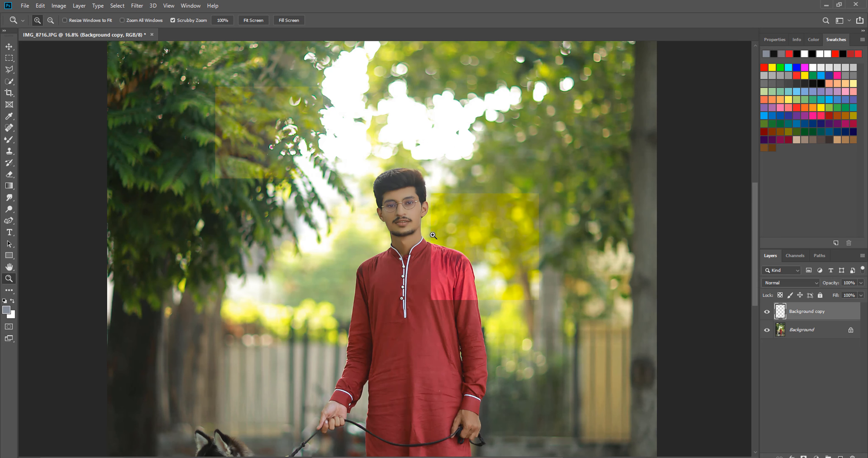
pyautogui.hotkey('ctrl', '0')
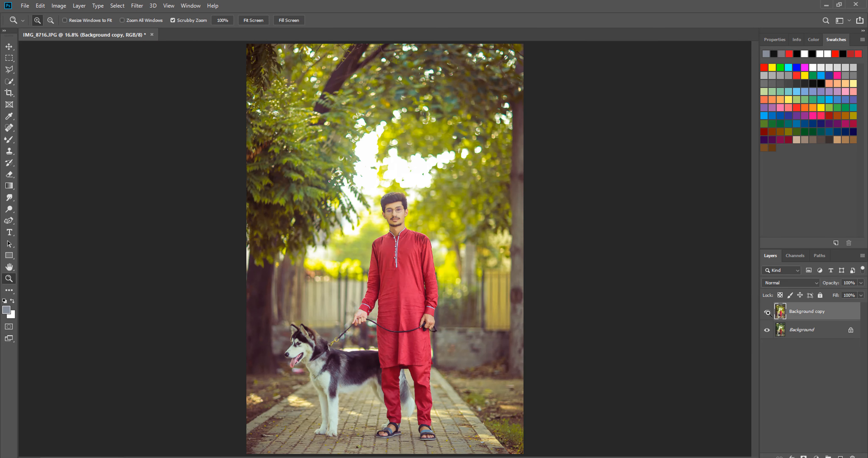
pyautogui.click(767, 312)
pyautogui.click(357, 209)
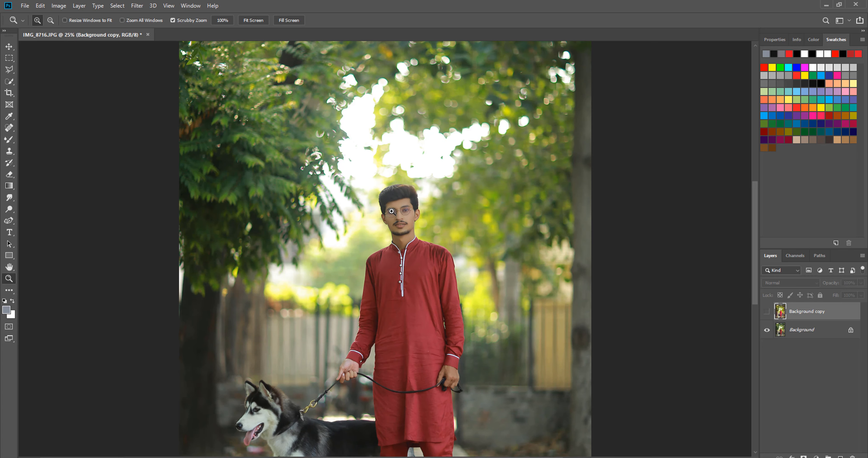
pyautogui.click(357, 208)
pyautogui.click(357, 209)
pyautogui.click(767, 311)
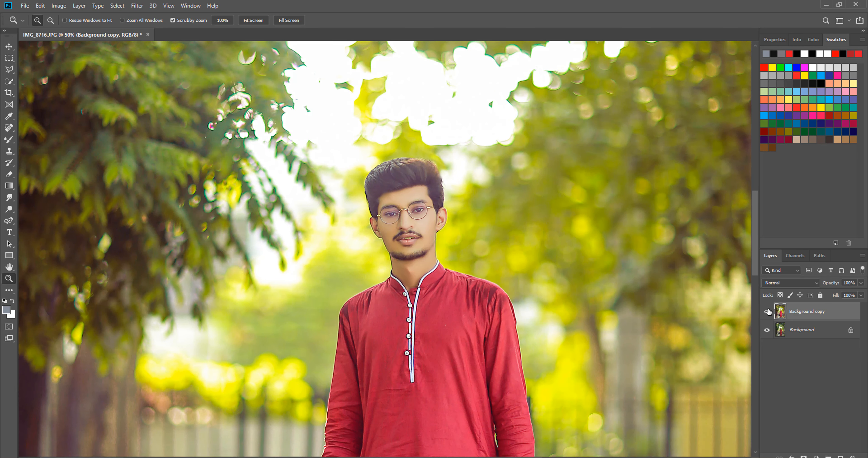
pyautogui.click(767, 312)
pyautogui.click(767, 312)
pyautogui.click(767, 311)
pyautogui.click(767, 311)
pyautogui.click(768, 311)
pyautogui.click(768, 312)
pyautogui.click(767, 311)
pyautogui.click(767, 311)
pyautogui.click(768, 312)
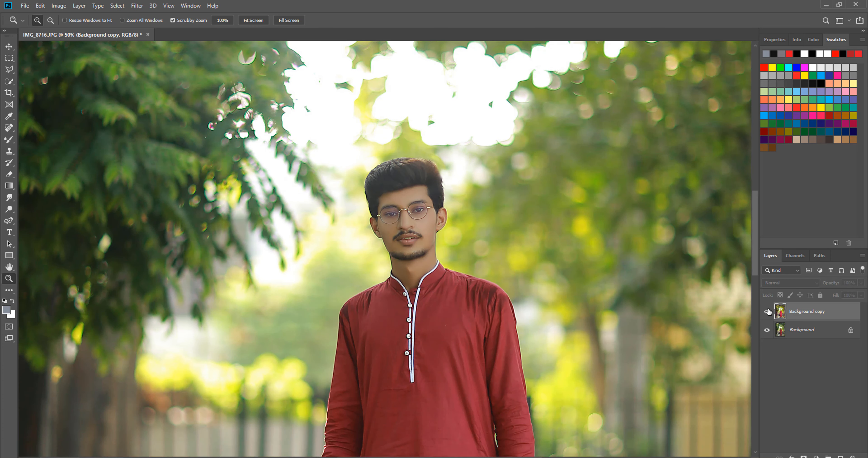
pyautogui.click(768, 312)
pyautogui.rightClick(475, 260)
pyautogui.click(494, 267)
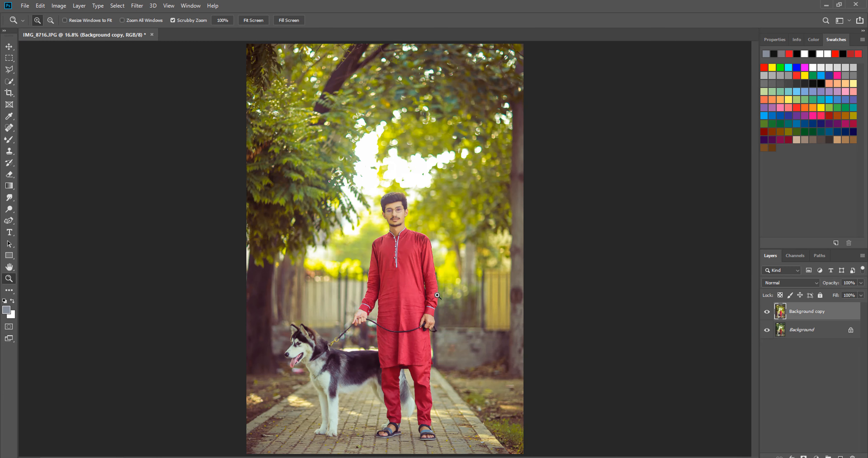
# Step: Check the man's face and red outfit again with the Background copy layer hidden and shown, ending on the whole photo
pyautogui.click(390, 268)
pyautogui.click(410, 204)
pyautogui.click(410, 204)
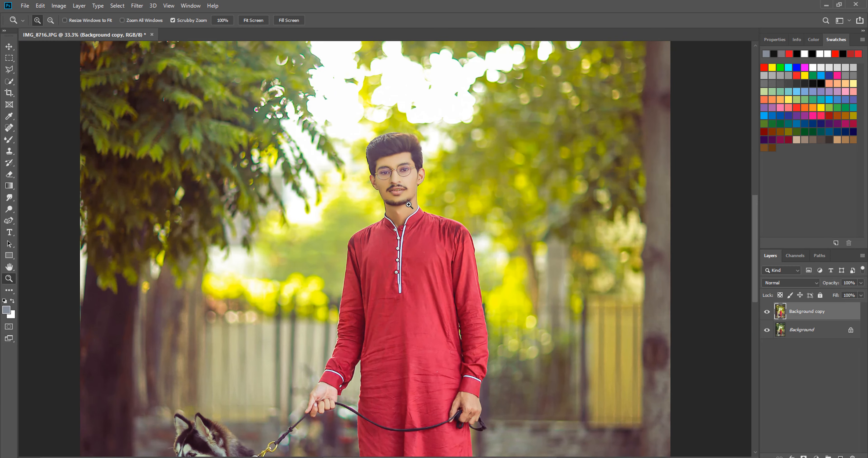
pyautogui.click(410, 204)
pyautogui.click(766, 312)
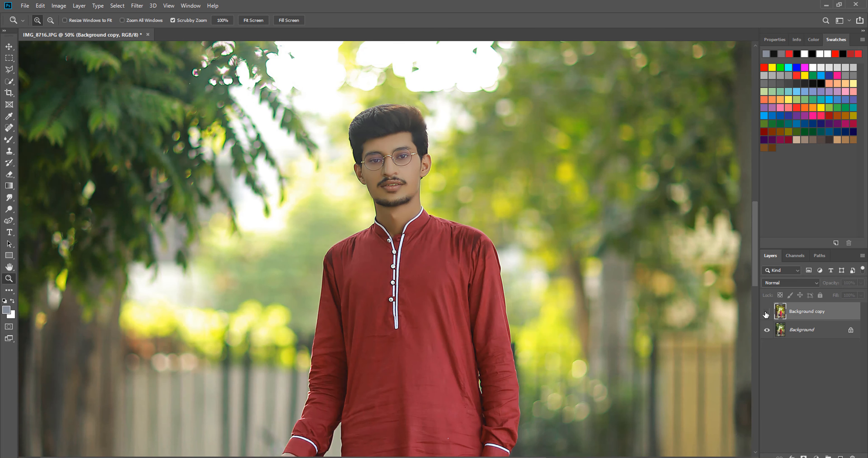
pyautogui.click(767, 312)
pyautogui.click(766, 312)
pyautogui.click(767, 313)
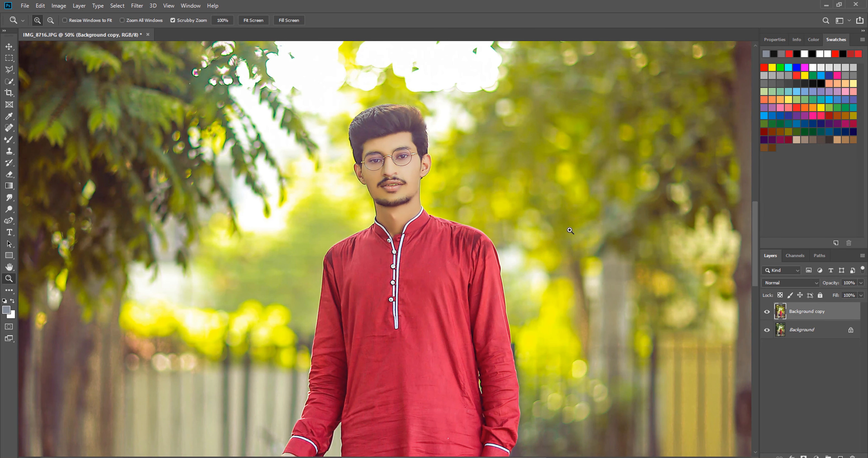
pyautogui.hotkey('ctrl', '0')
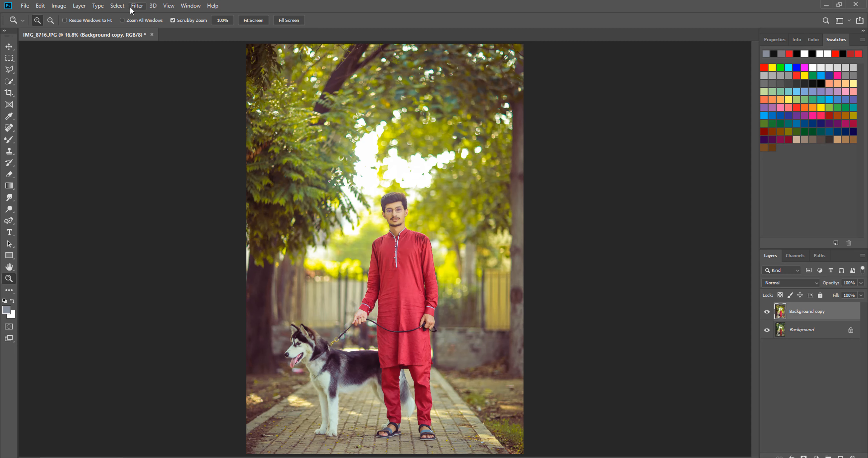
# Step: Open the Background copy layer in the Exposure filter plug-in
pyautogui.click(137, 6)
pyautogui.moveTo(236, 205)
pyautogui.click(272, 206)
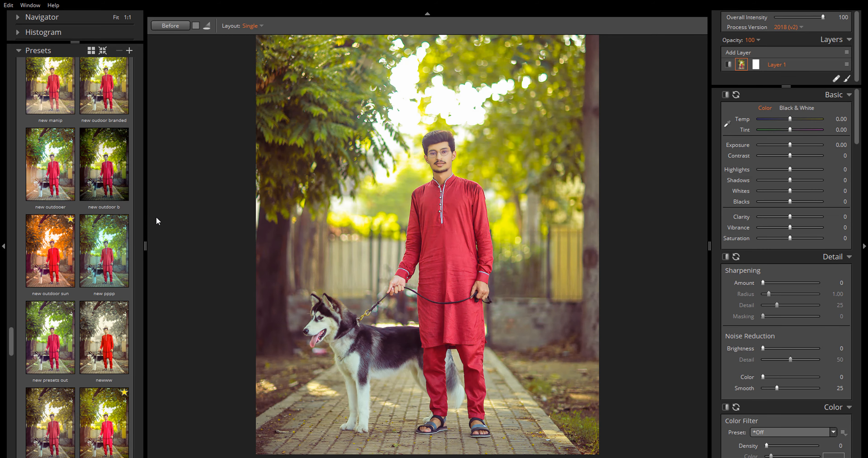
# Step: Try the "new outdoor sun" preset on the photo and undo it
pyautogui.hotkey('ctrl', '=')
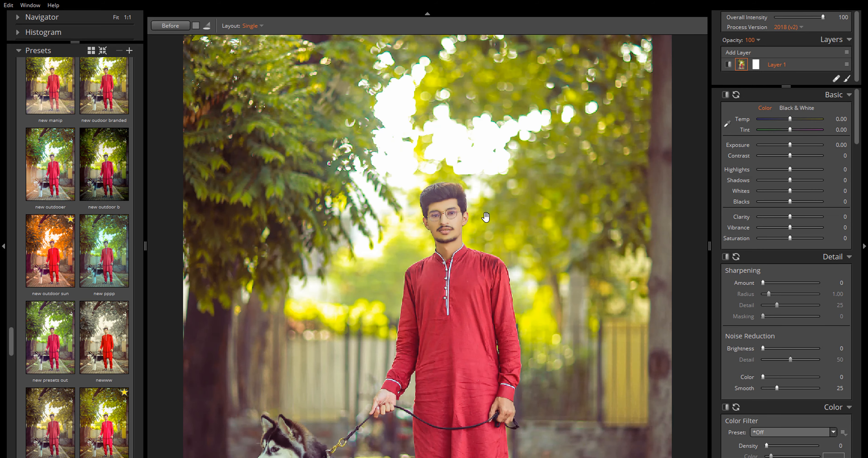
pyautogui.scroll(2, 460, 248)
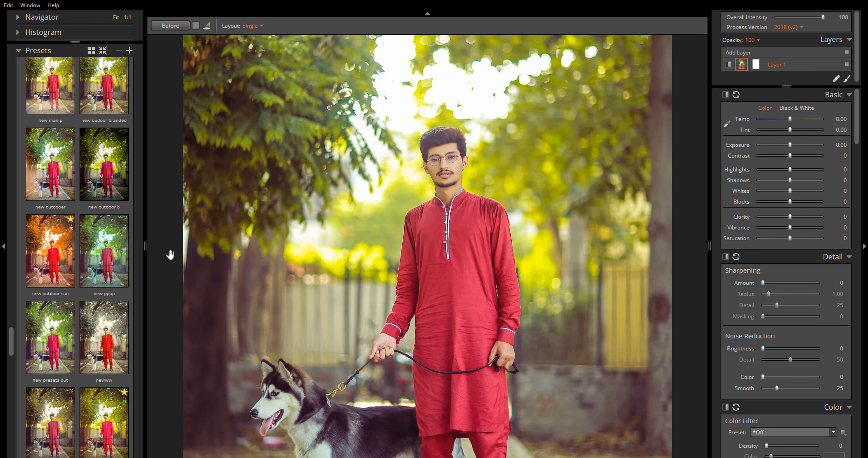
pyautogui.click(50, 241)
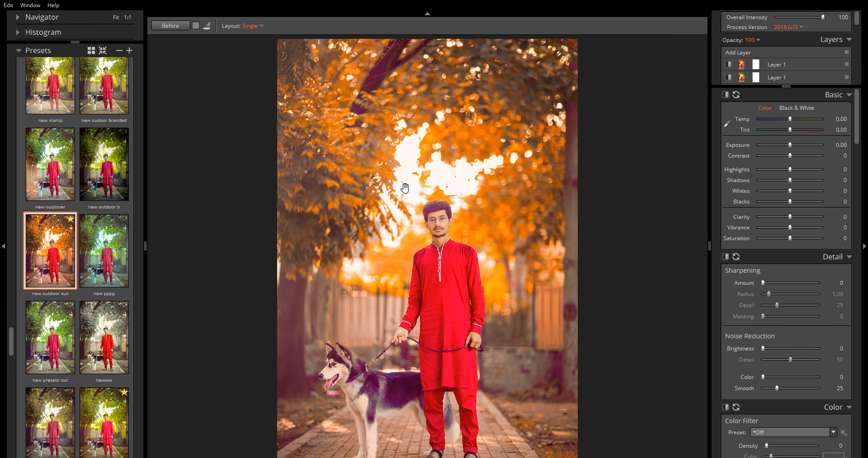
pyautogui.hotkey('ctrl', 'z')
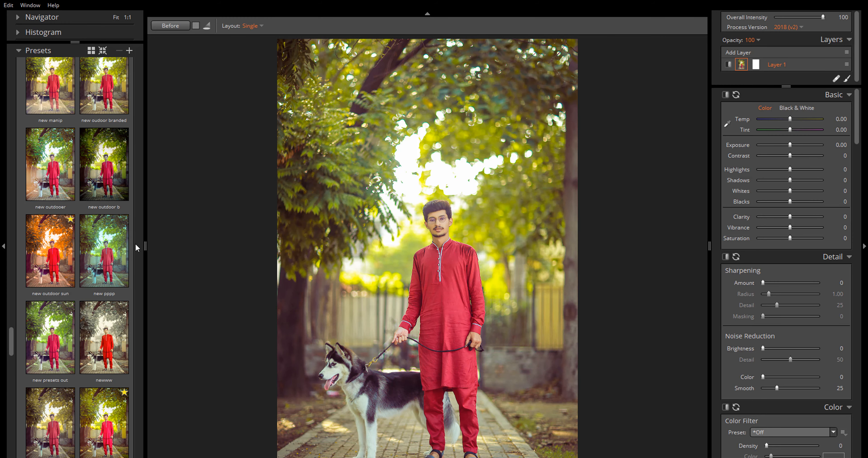
# Step: Try the "newww" preset, inspect the man and the trees up close, and undo it
pyautogui.click(114, 337)
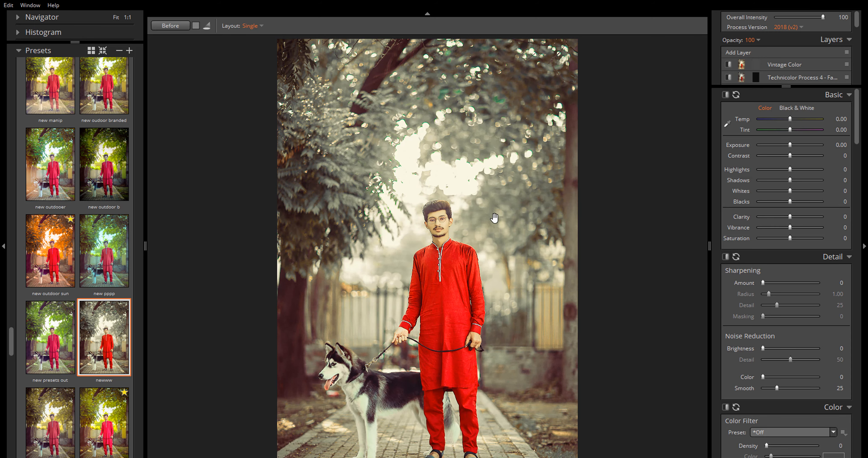
pyautogui.click(493, 217)
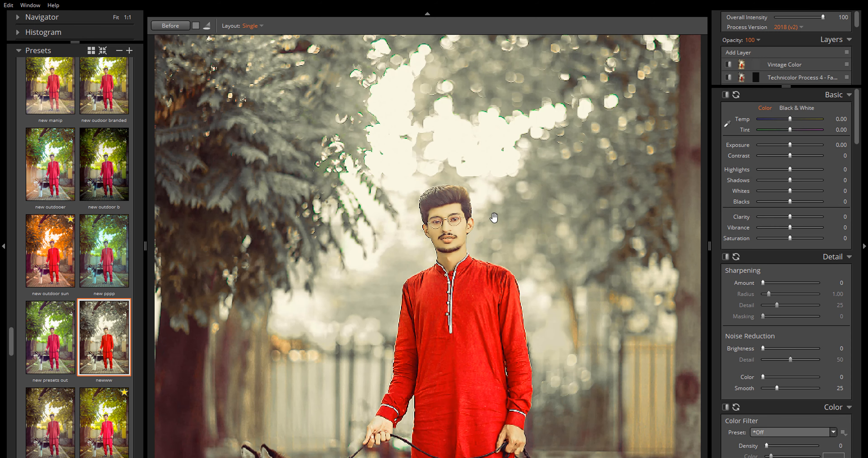
pyautogui.scroll(-1, 503, 266)
pyautogui.click(503, 266)
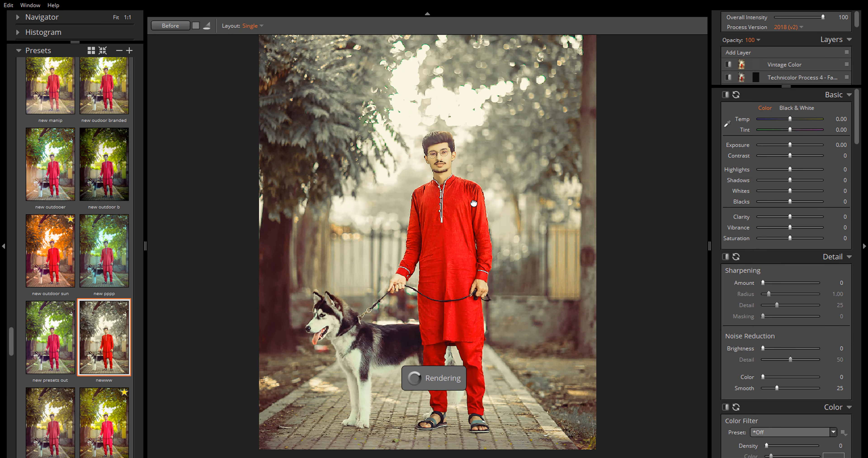
pyautogui.moveTo(473, 203); pyautogui.dragTo(474, 228)
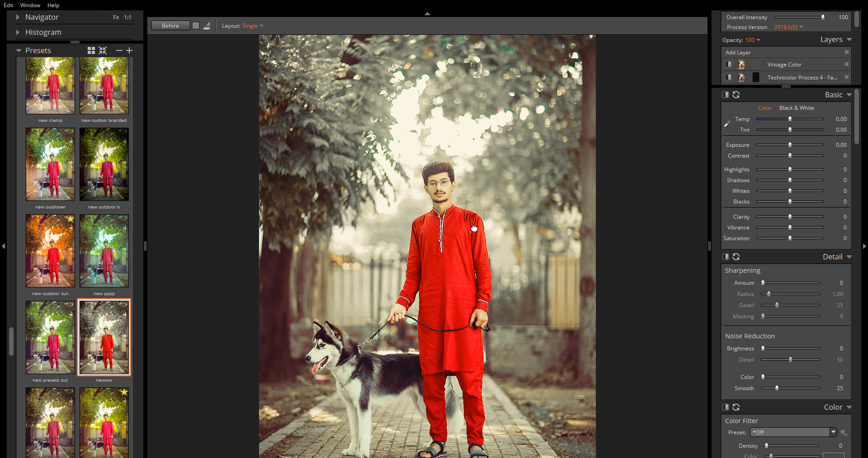
pyautogui.hotkey('ctrl', 'z')
# Step: Try the "outd" preset, examine the man's face and the whole photo with it, and undo it
pyautogui.scroll(-3, 46, 327)
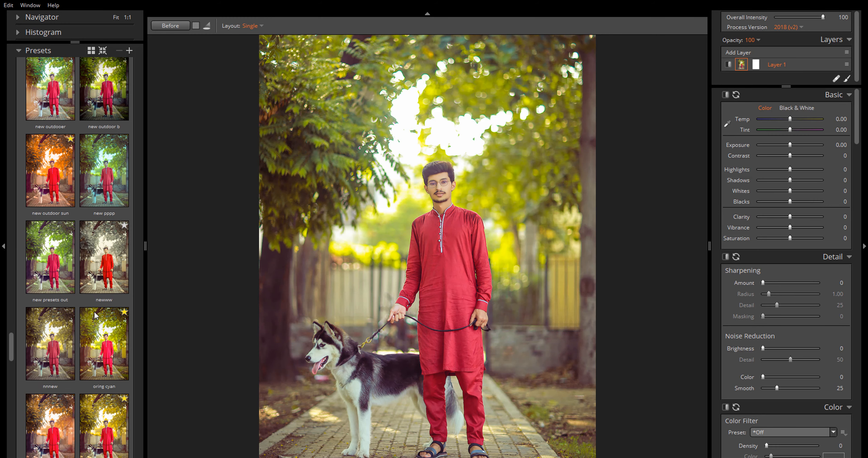
pyautogui.click(106, 402)
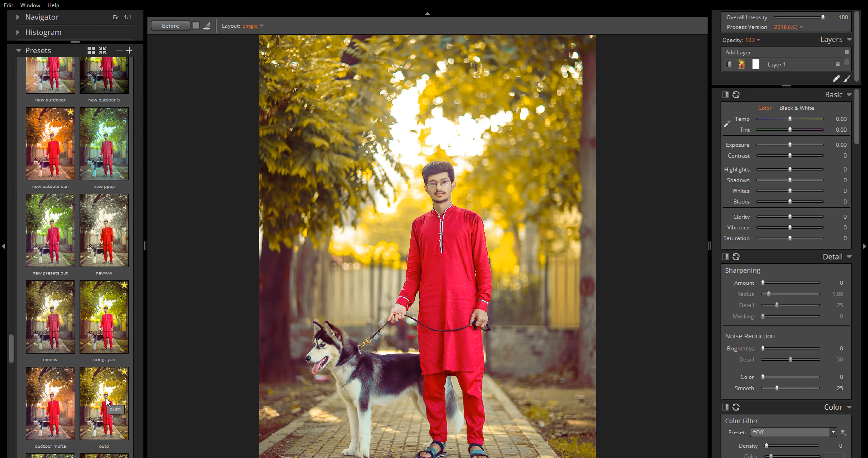
pyautogui.scroll(-2, 106, 401)
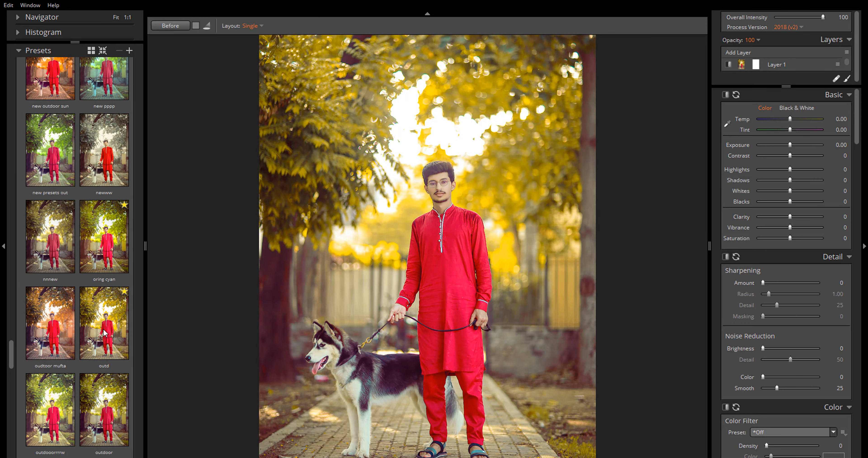
pyautogui.click(104, 413)
pyautogui.rightClick(101, 336)
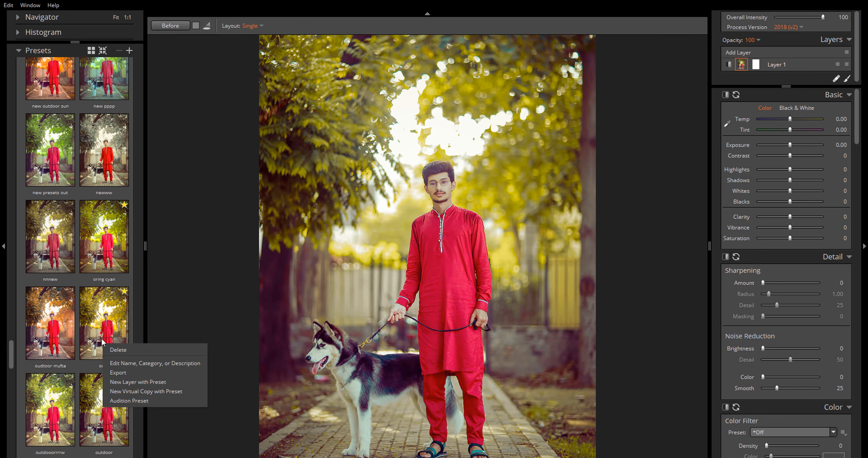
pyautogui.click(115, 315)
pyautogui.click(433, 168)
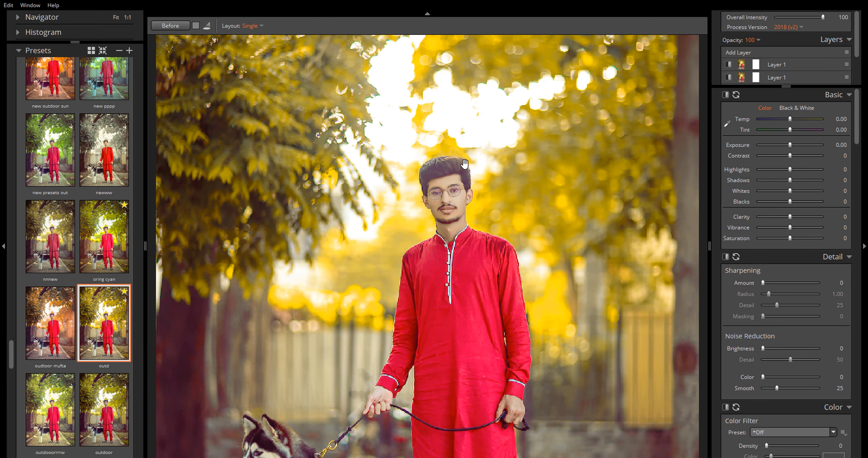
pyautogui.moveTo(427, 233); pyautogui.dragTo(547, 176)
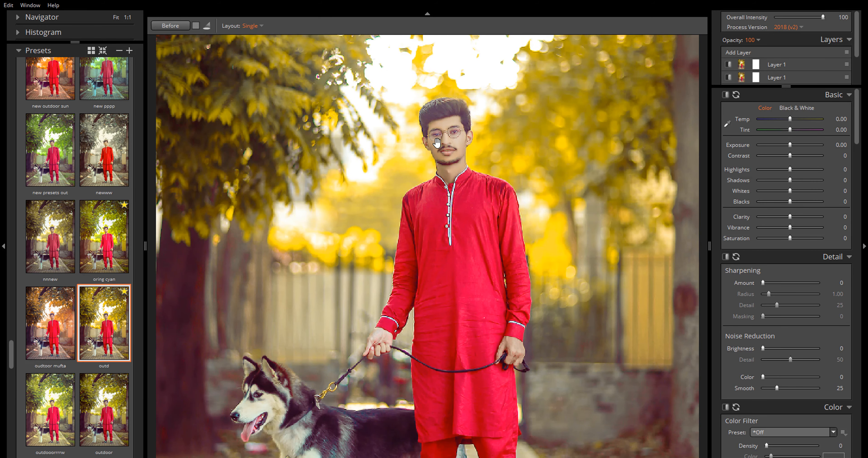
pyautogui.click(453, 120)
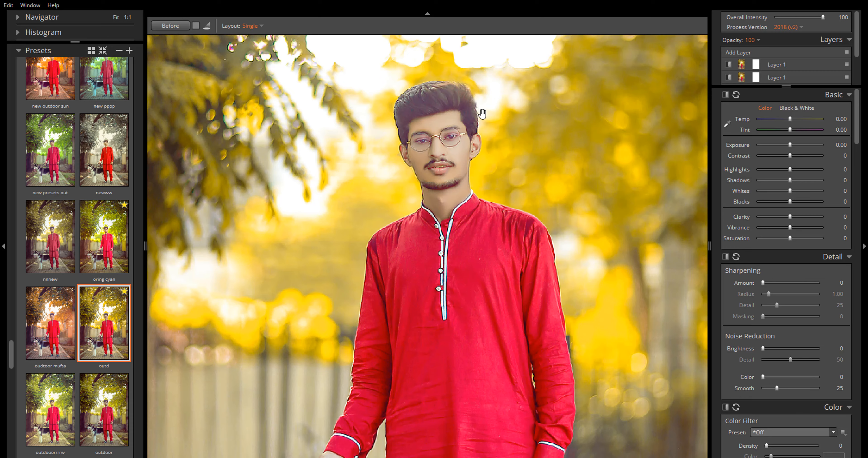
pyautogui.click(482, 114)
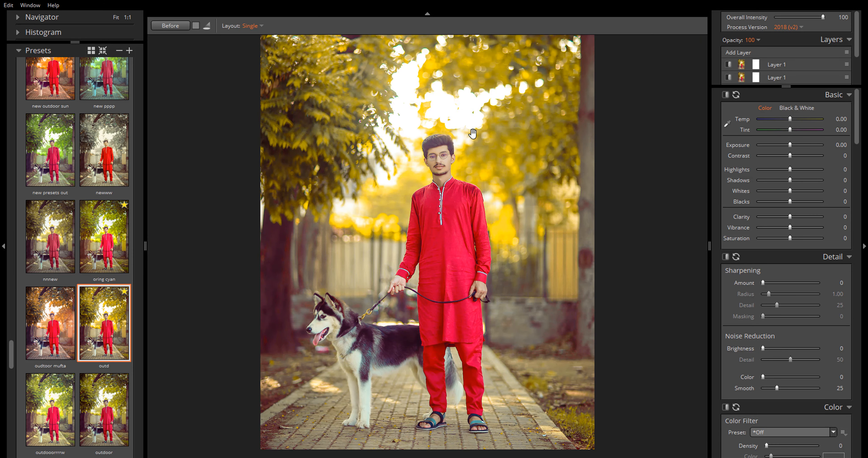
pyautogui.hotkey('ctrl', 'z')
# Step: Preview the "outdoor black trees", "outdoor black" and "outdoor bluish" presets on the photo
pyautogui.scroll(-1, 108, 337)
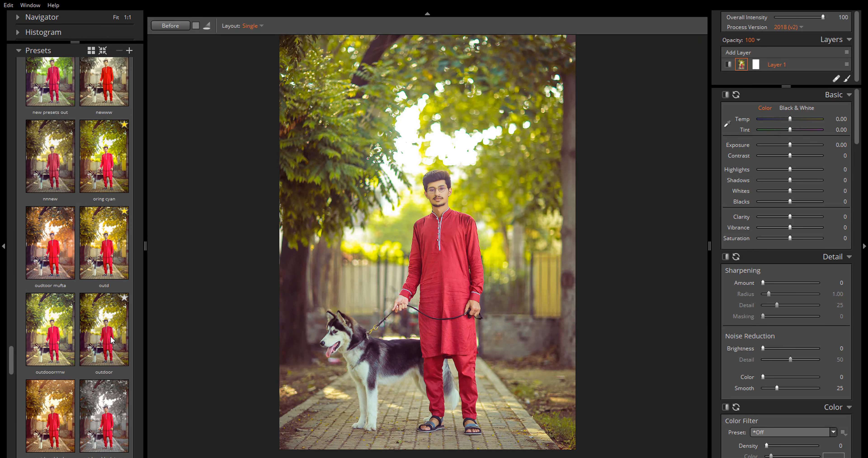
pyautogui.scroll(-3, 112, 340)
pyautogui.click(105, 341)
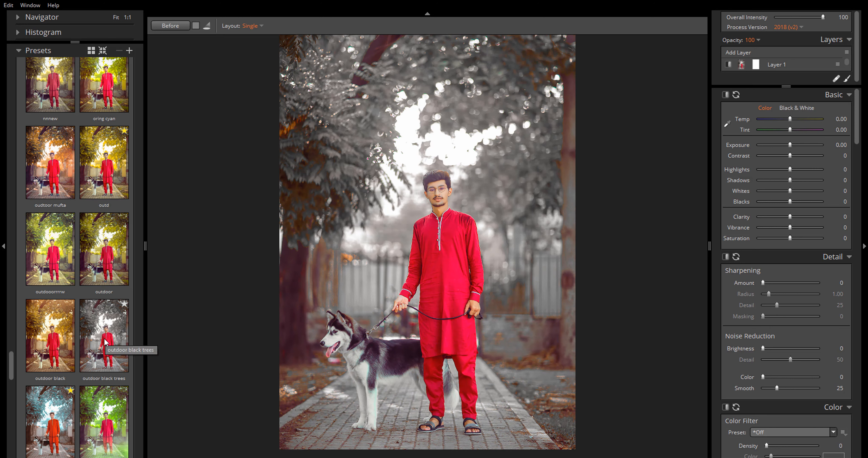
pyautogui.click(49, 339)
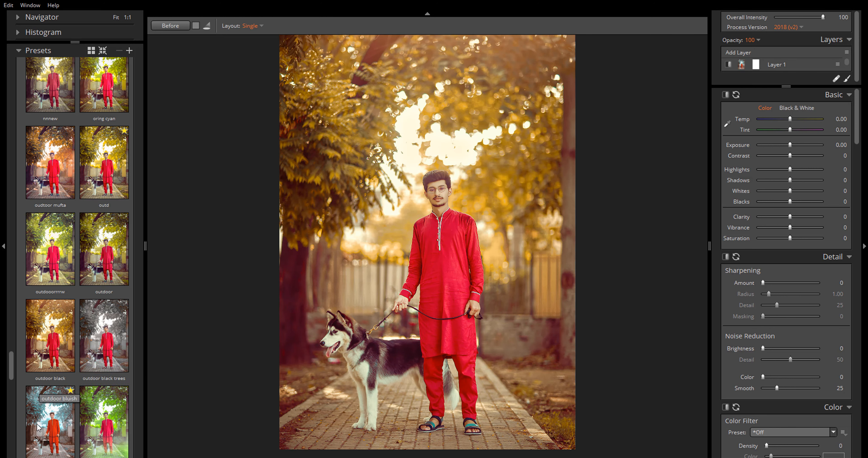
pyautogui.click(47, 404)
# Step: Preview further outdoor presets on the photo, including "outdoor color grade", "outdoor golden" and "outdoor simple"
pyautogui.scroll(-2, 64, 404)
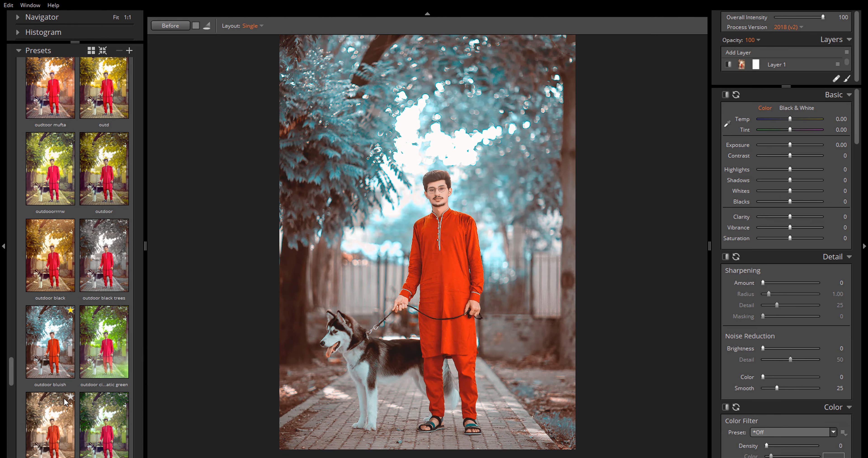
pyautogui.click(61, 414)
pyautogui.scroll(-3, 75, 420)
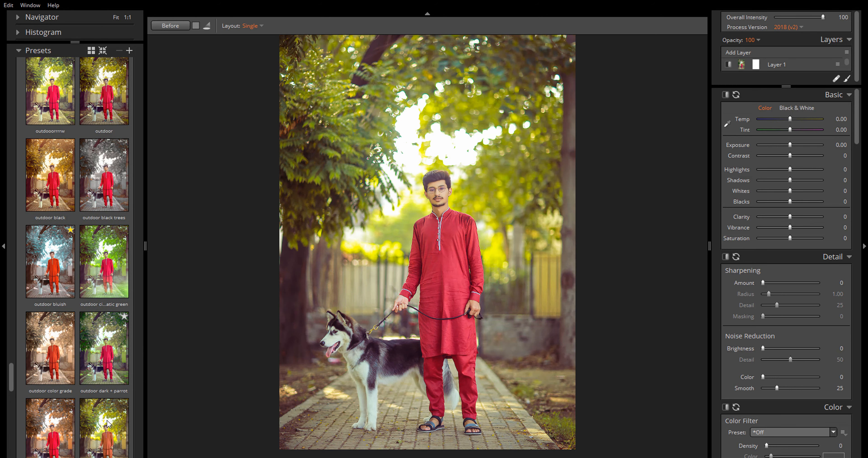
pyautogui.click(87, 422)
pyautogui.scroll(-2, 104, 411)
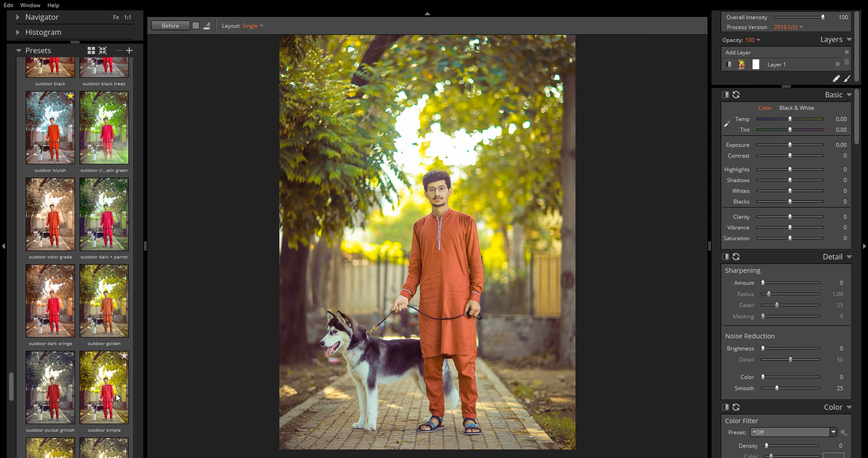
pyautogui.click(119, 399)
# Step: Try the "outdoor dark oringe" preset, inspect the photo up close and as a whole, and undo it
pyautogui.click(50, 315)
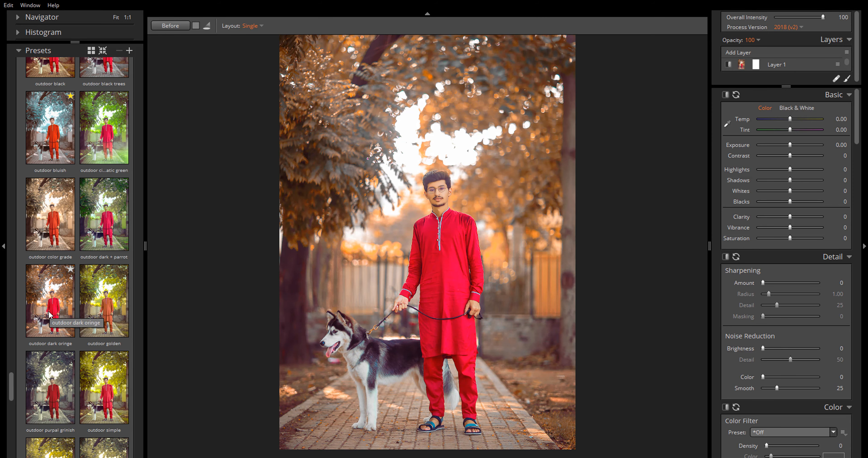
pyautogui.click(50, 314)
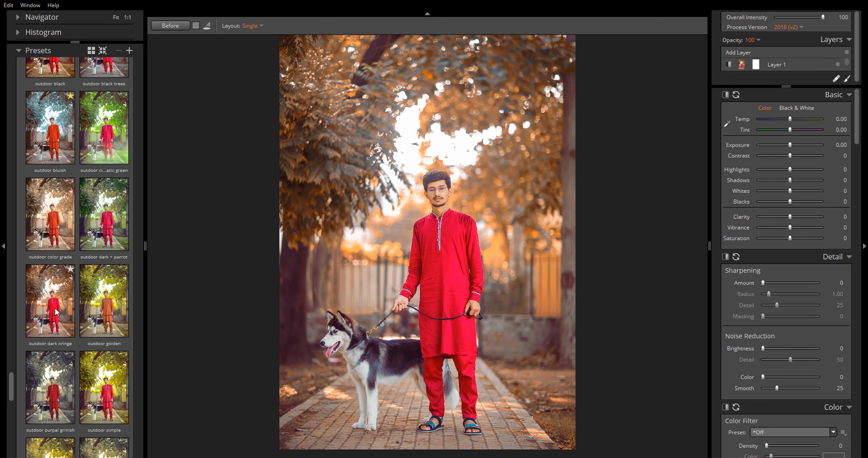
pyautogui.hotkey('ctrl', '+')
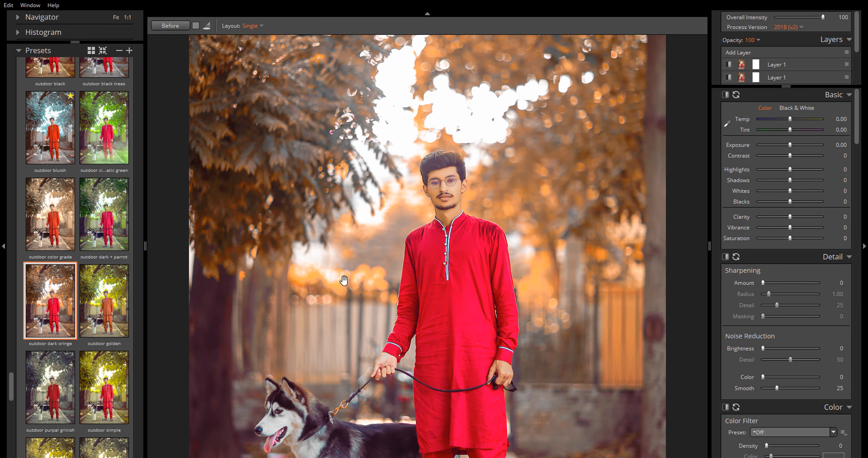
pyautogui.hotkey('ctrl', '0')
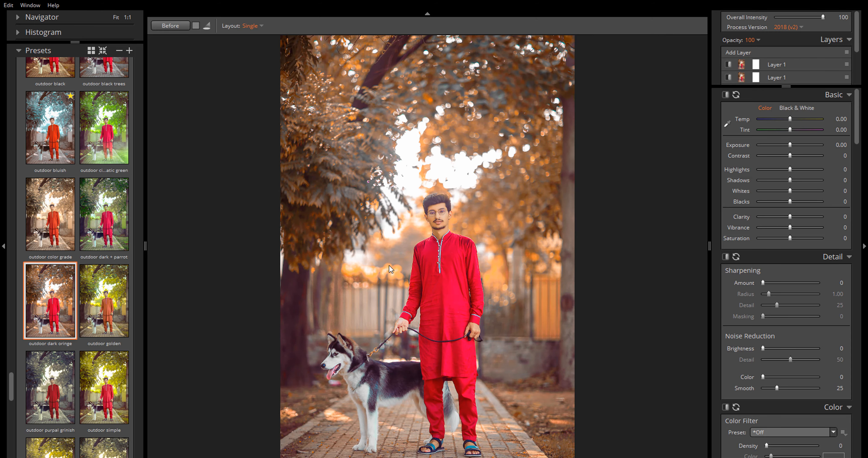
pyautogui.hotkey('ctrl', 'z')
# Step: Preview the "outdor", "outdor 6d m2 m" and "p new" presets on the photo
pyautogui.scroll(-5, 113, 346)
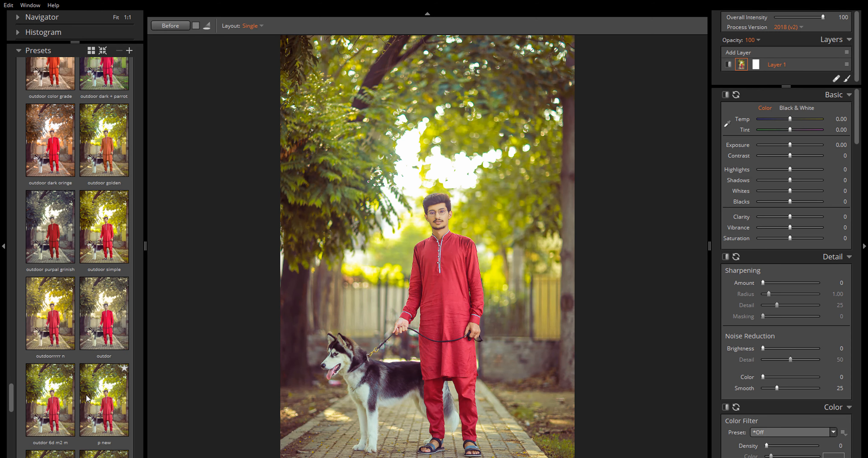
pyautogui.click(114, 340)
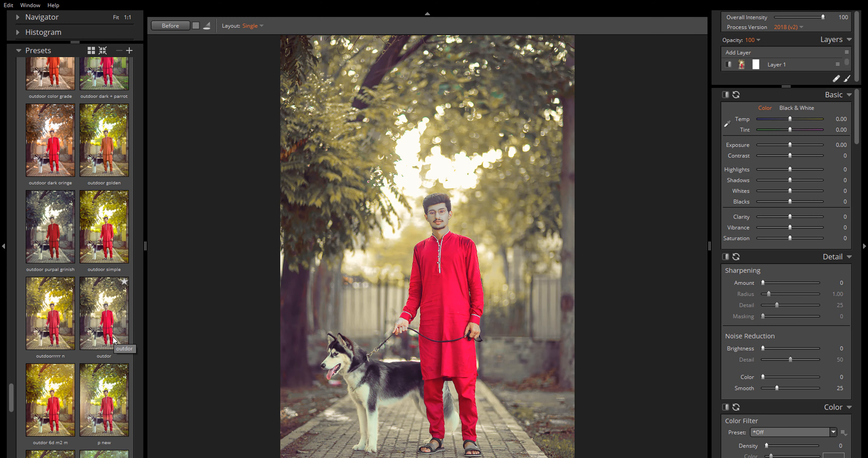
pyautogui.click(52, 405)
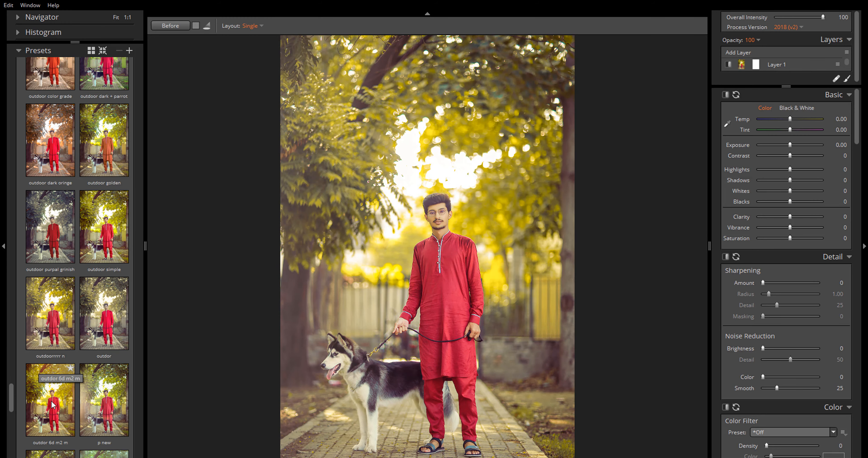
pyautogui.click(92, 405)
pyautogui.scroll(-3, 93, 403)
pyautogui.click(93, 403)
pyautogui.scroll(3, 98, 337)
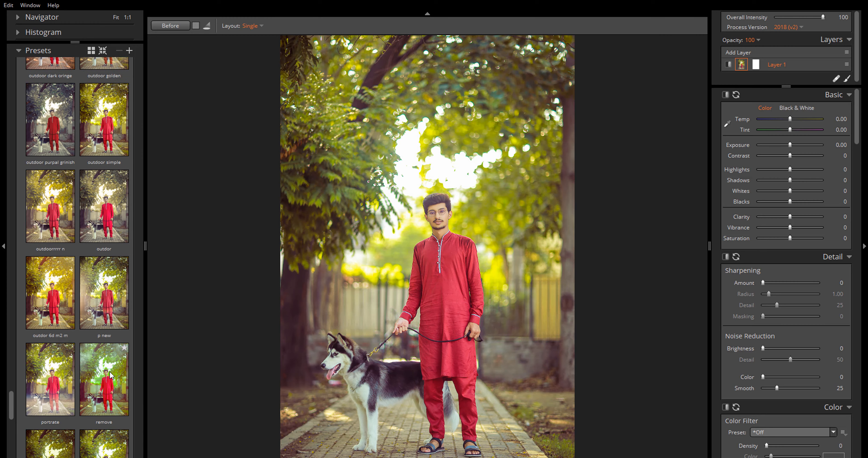
# Step: Compare the earlier outdoor presets again, including "outdoor color grade" and "outdoor dark oringe"
pyautogui.click(115, 199)
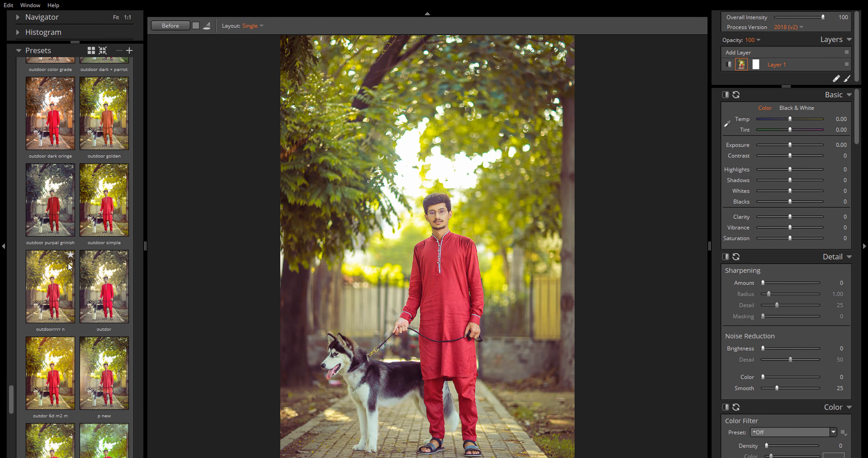
pyautogui.scroll(4, 105, 211)
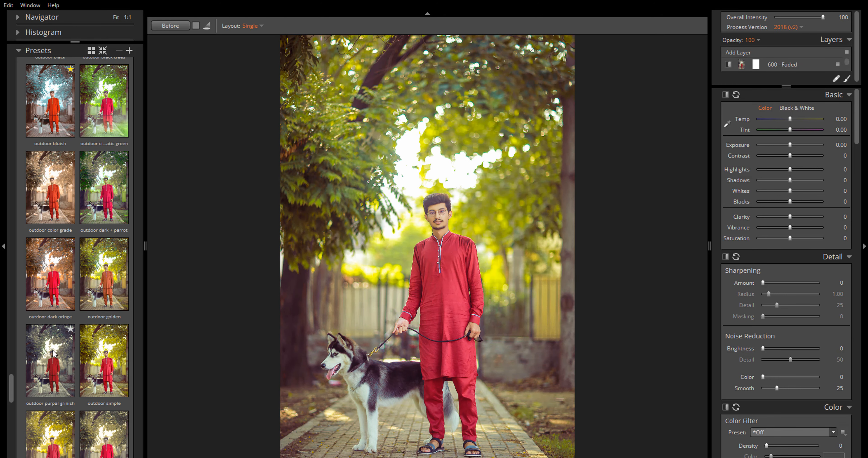
pyautogui.scroll(3, 56, 283)
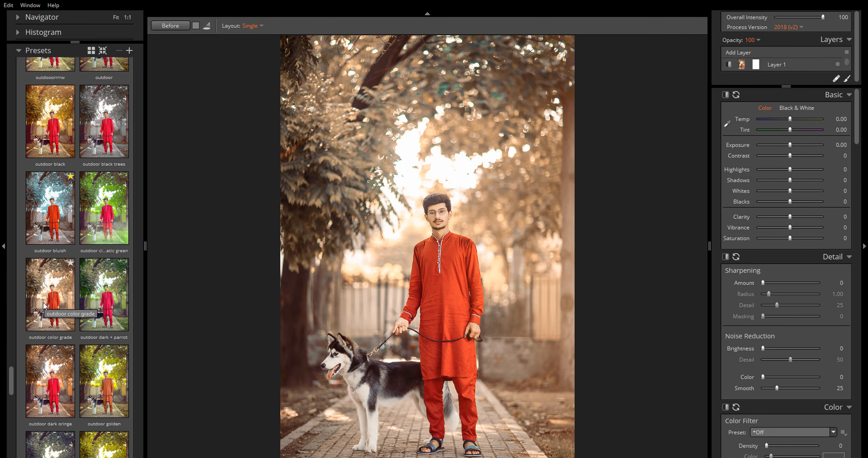
pyautogui.scroll(1, 44, 305)
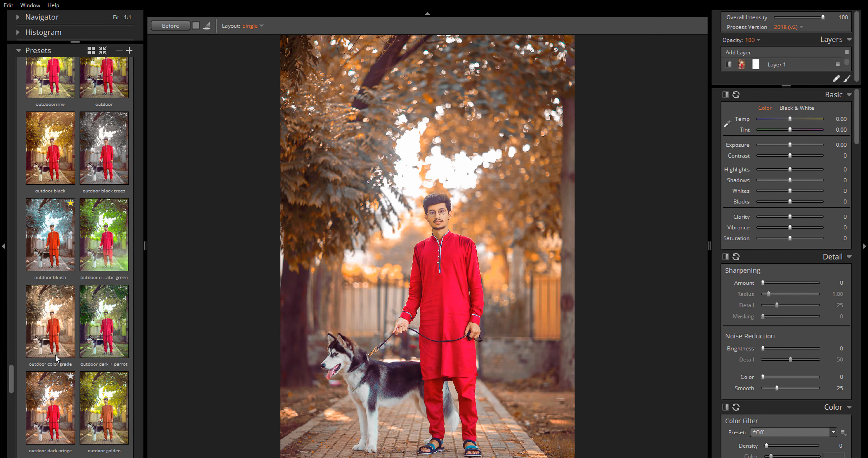
pyautogui.scroll(8, 119, 218)
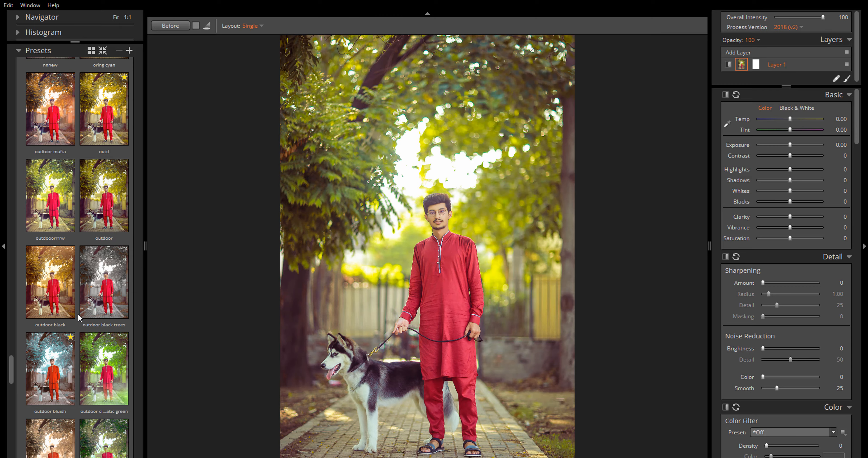
# Step: Apply the "outd" preset, inspect the man up close, and set Clarity to 10
pyautogui.click(113, 219)
pyautogui.click(396, 223)
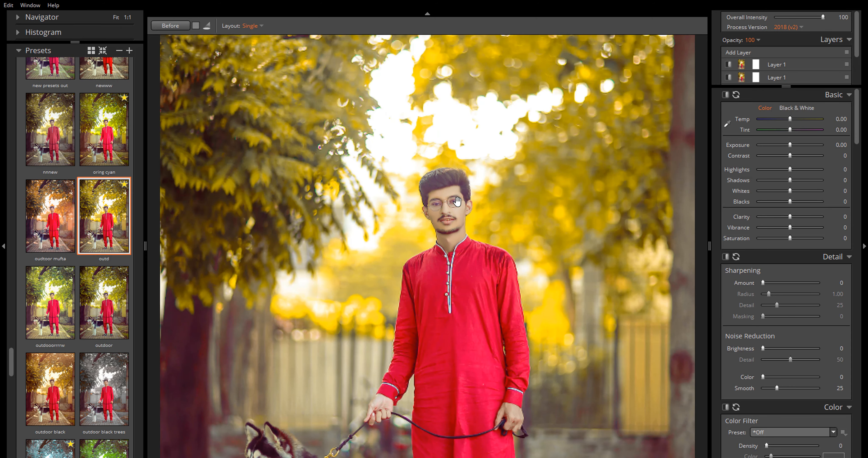
pyautogui.click(489, 168)
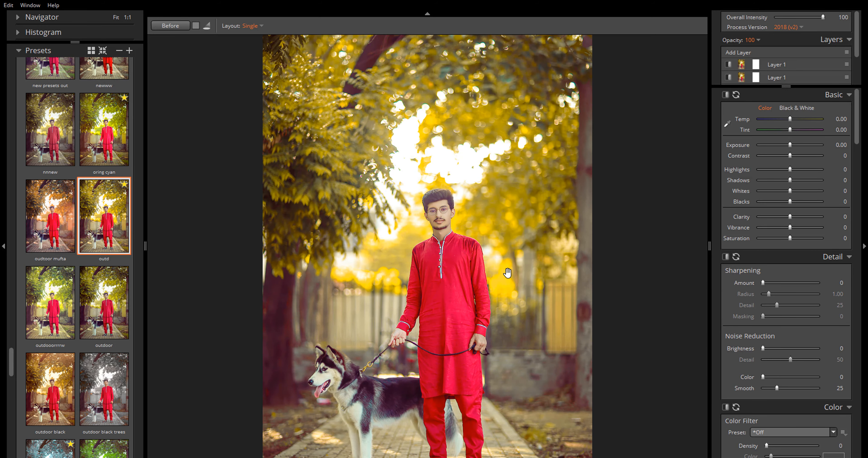
pyautogui.click(453, 207)
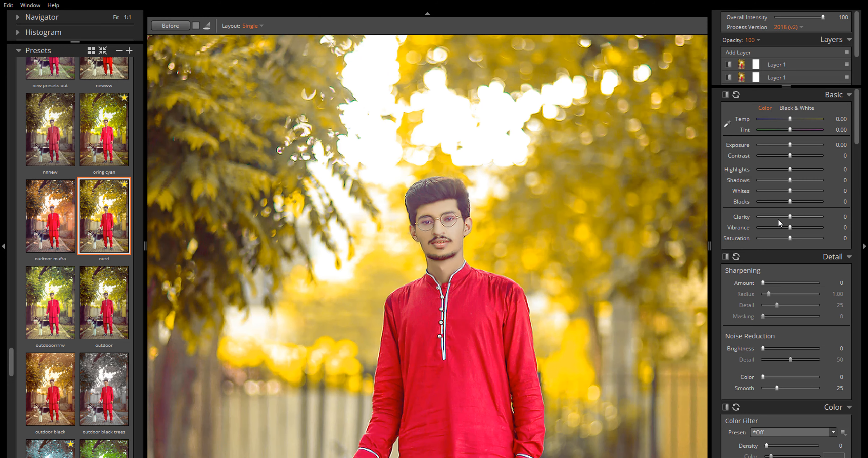
pyautogui.moveTo(790, 217); pyautogui.dragTo(793, 219)
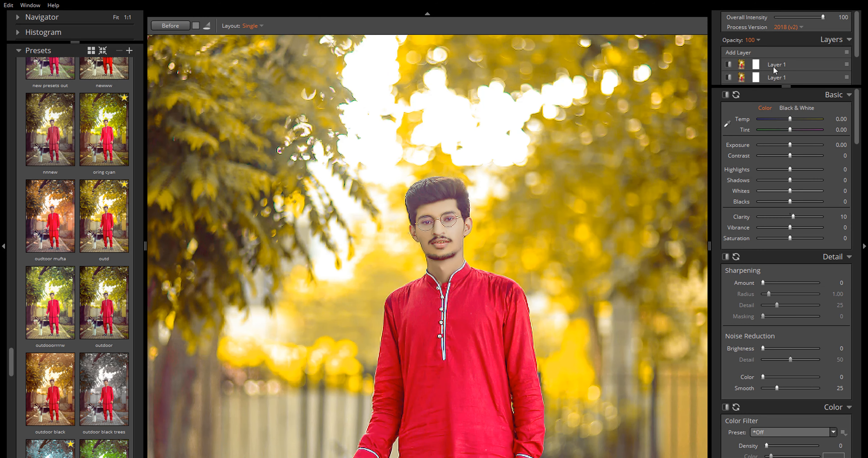
# Step: Add a layer with noise reduction Brightness 19, Contrast 6, Highlights 13, Shadows 15 and Whites -10
pyautogui.click(739, 53)
pyautogui.moveTo(763, 348); pyautogui.dragTo(771, 348)
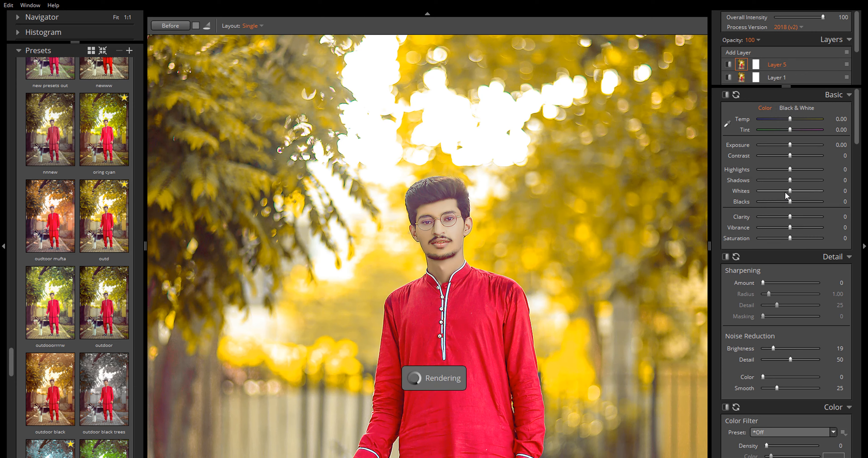
pyautogui.moveTo(789, 169)
pyautogui.mouseDown()
pyautogui.moveTo(786, 191)
pyautogui.moveTo(792, 157)
pyautogui.mouseUp()
pyautogui.click(535, 310)
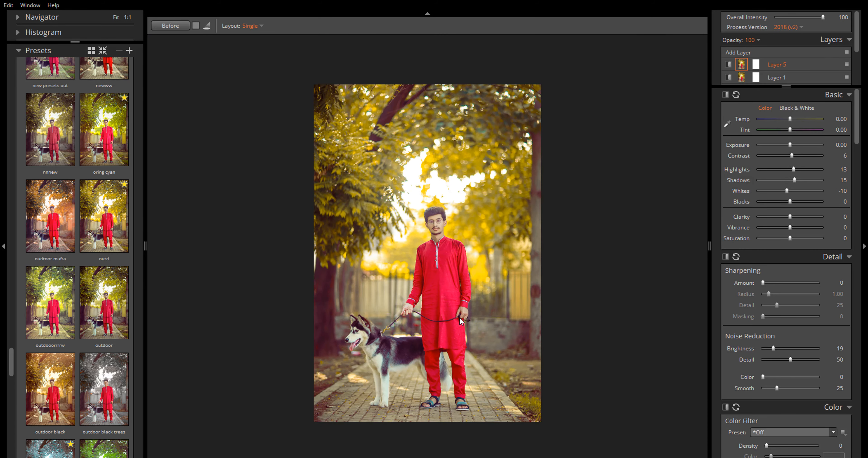
pyautogui.scroll(2, 462, 321)
# Step: Add another layer and enable the Corner 3 light effect overlay on it
pyautogui.scroll(-1, 793, 394)
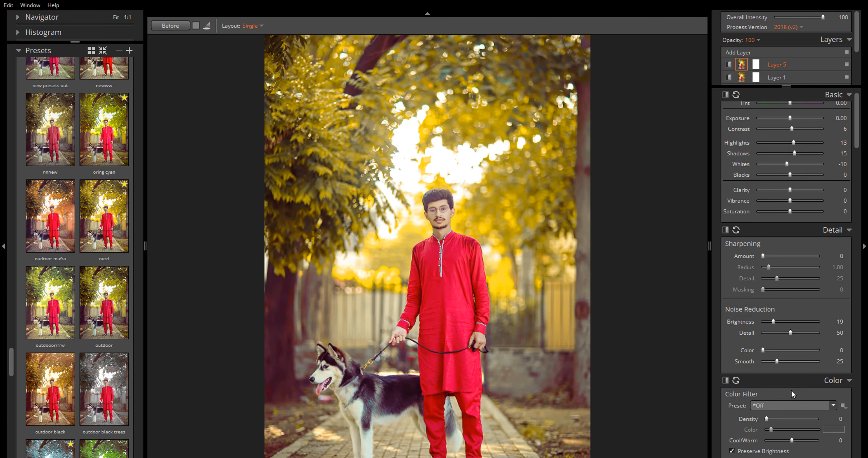
pyautogui.scroll(-13, 792, 394)
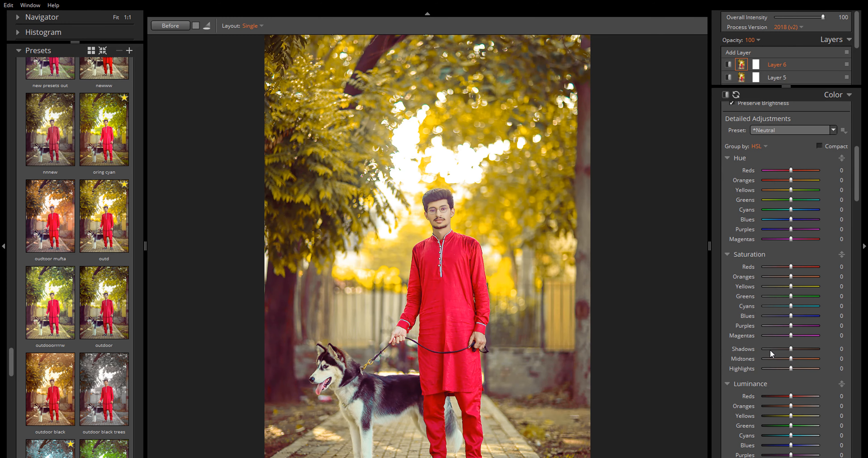
pyautogui.scroll(-15, 772, 354)
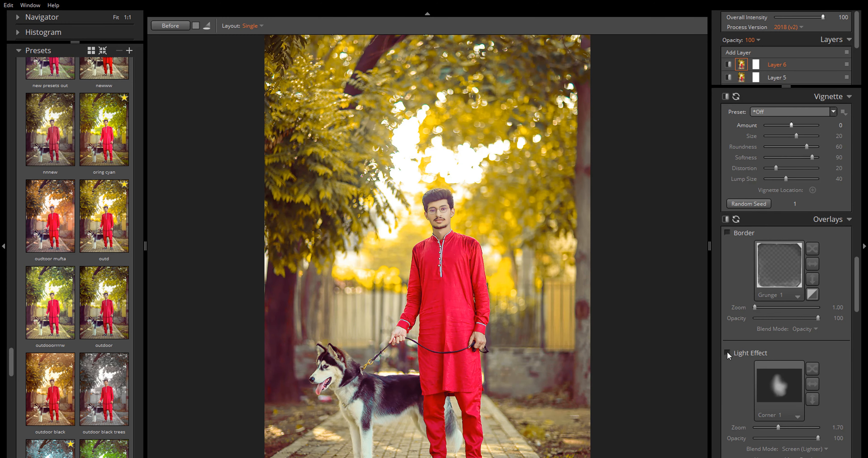
pyautogui.click(727, 352)
pyautogui.click(788, 383)
pyautogui.click(712, 294)
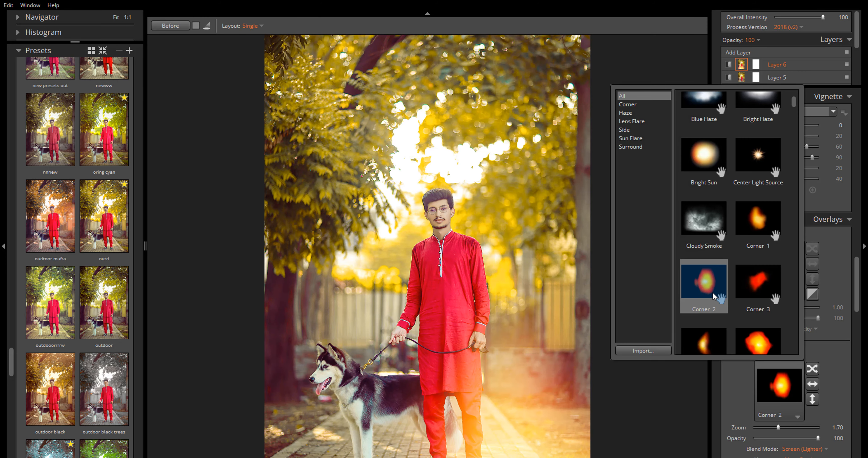
pyautogui.click(758, 284)
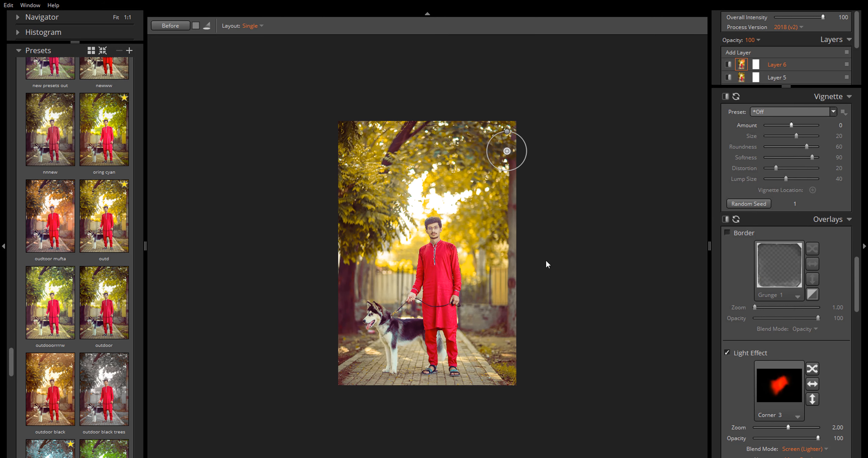
# Step: Place the light effect beyond the photo's left edge beside the tree, with Zoom 2.48 and Opacity 66
pyautogui.moveTo(507, 150); pyautogui.dragTo(530, 273)
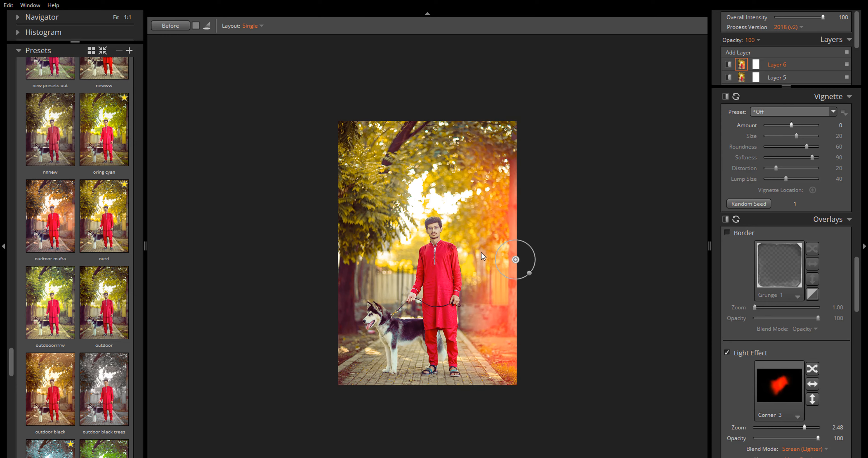
pyautogui.moveTo(508, 260); pyautogui.dragTo(287, 229)
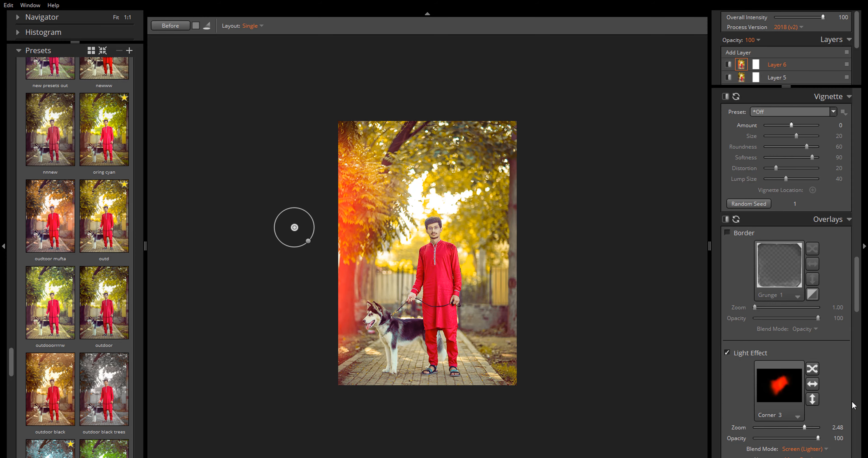
pyautogui.moveTo(817, 437); pyautogui.dragTo(805, 437)
pyautogui.hotkey('ctrl', '0')
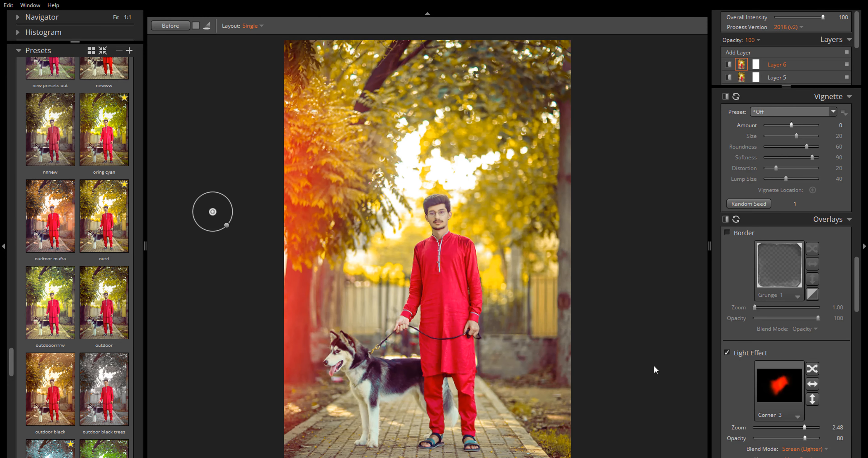
pyautogui.hotkey('ctrl', 'alt', 'shift', 'e')
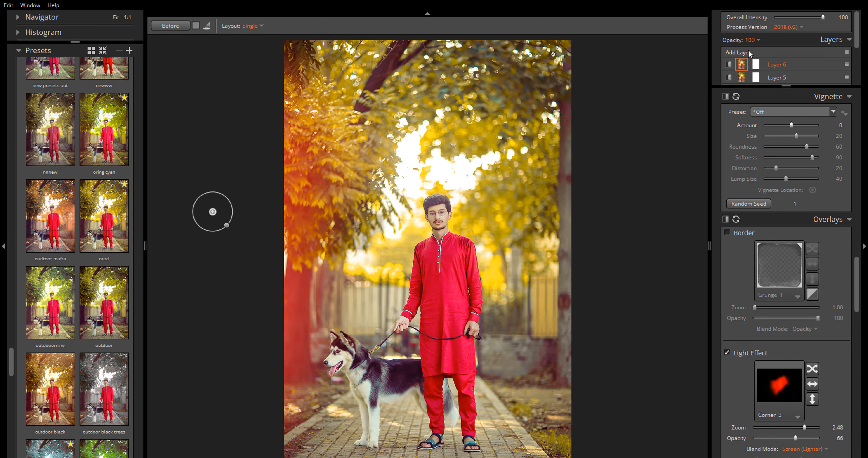
# Step: Add another layer and enable the Corner 7 light effect overlay on it
pyautogui.click(727, 352)
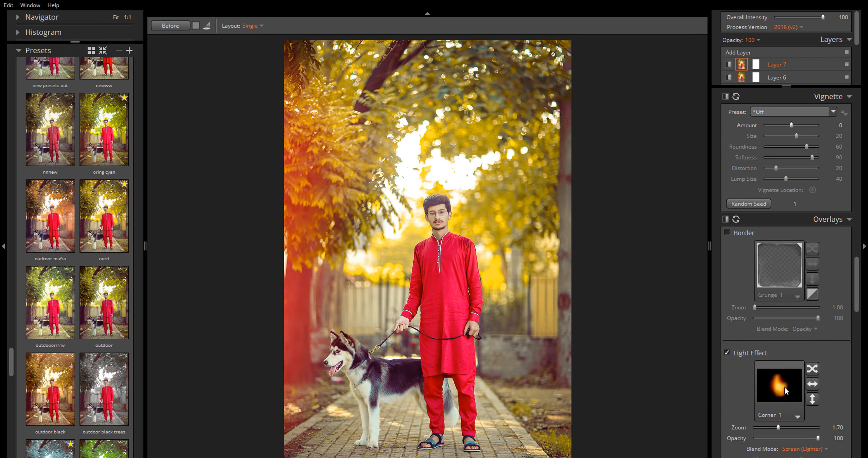
pyautogui.click(784, 386)
pyautogui.click(716, 340)
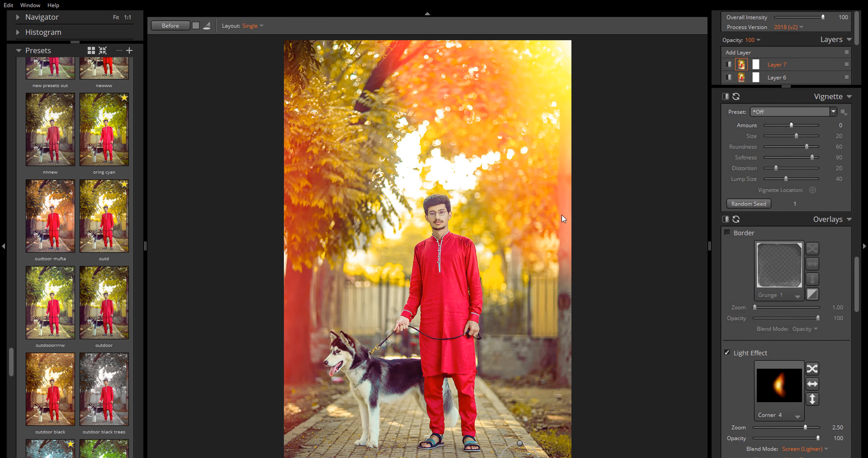
pyautogui.click(783, 380)
pyautogui.click(774, 308)
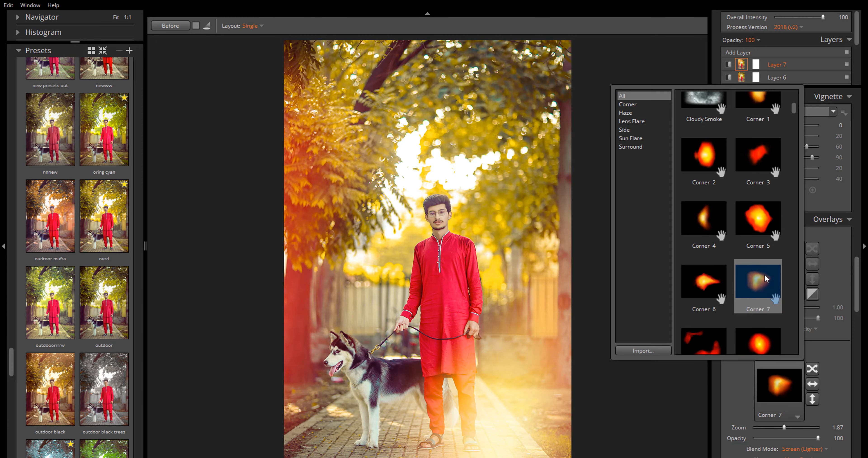
# Step: Place the Corner 7 light effect at the photo's upper right edge over the tree trunk and set its opacity to 50
pyautogui.moveTo(308, 106); pyautogui.dragTo(536, 107)
pyautogui.hotkey('ctrl', '-')
pyautogui.hotkey('ctrl', '=')
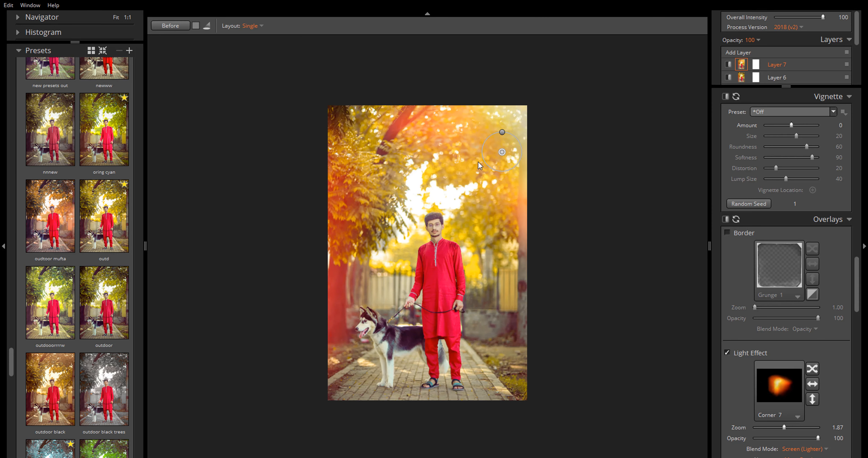
pyautogui.moveTo(512, 136); pyautogui.dragTo(530, 131)
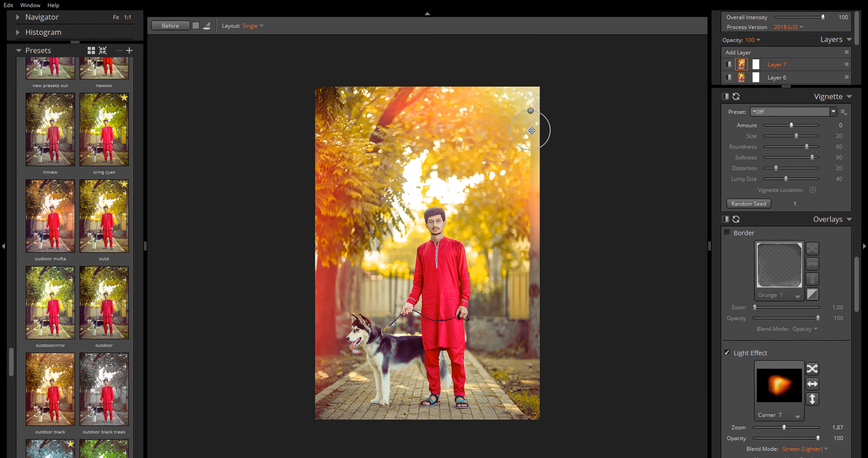
pyautogui.moveTo(818, 437); pyautogui.dragTo(784, 437)
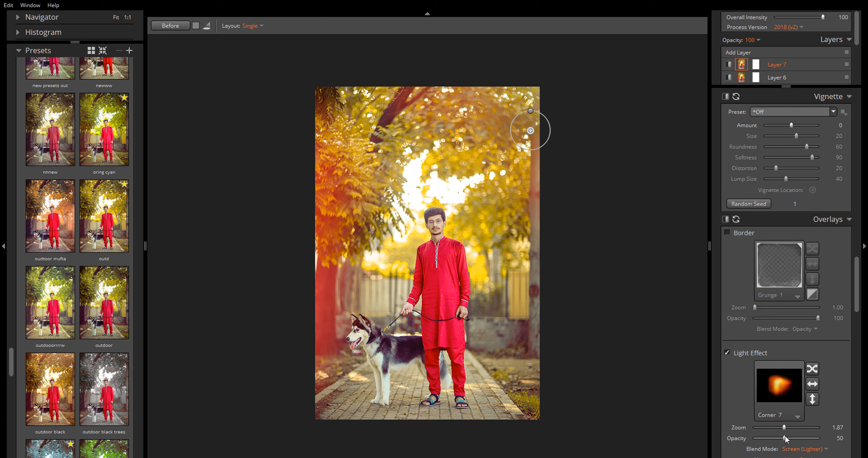
# Step: Lower the Corner 3 light effect's opacity on Layer 6 to 42 and check the man and background up close
pyautogui.click(742, 78)
pyautogui.click(779, 438)
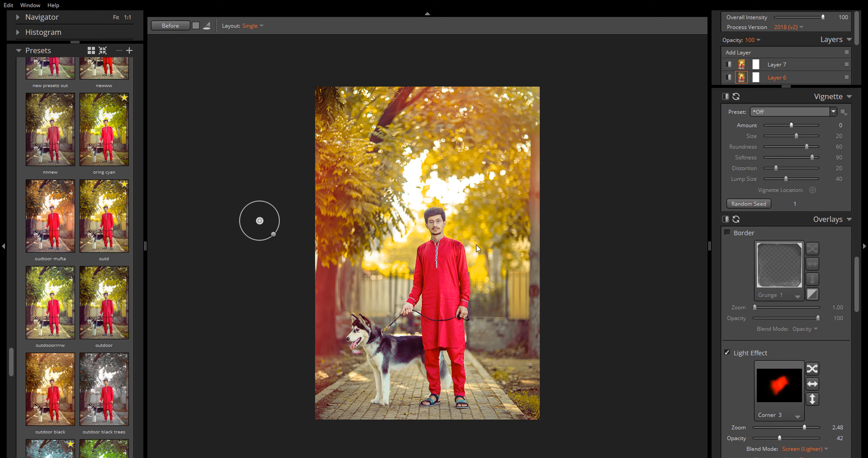
pyautogui.scroll(1, 479, 248)
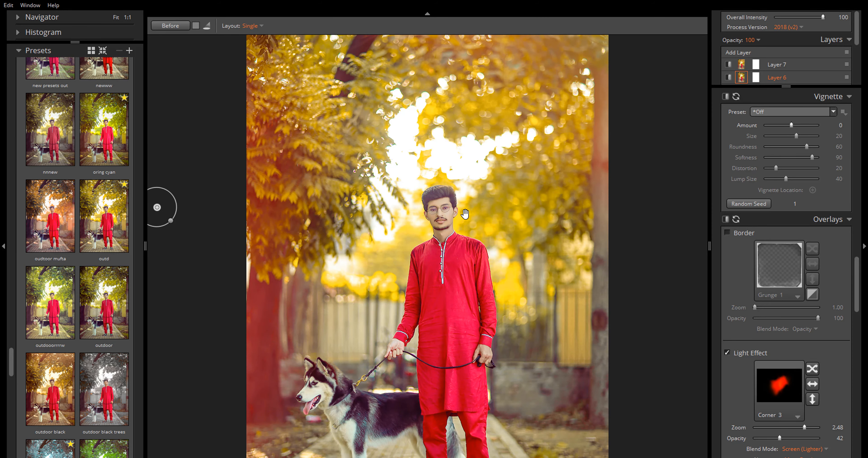
pyautogui.scroll(-1, 466, 216)
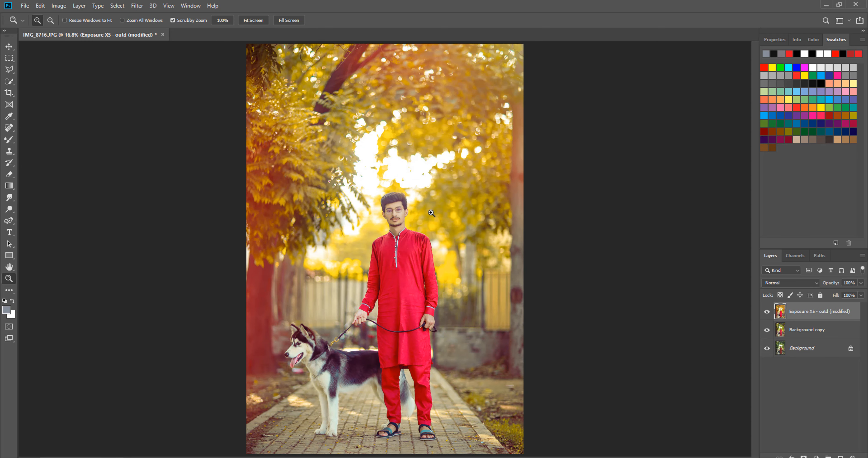
# Step: Examine the Exposure result in Photoshop around the man and the trees up close, returning to the full photo
pyautogui.click(370, 209)
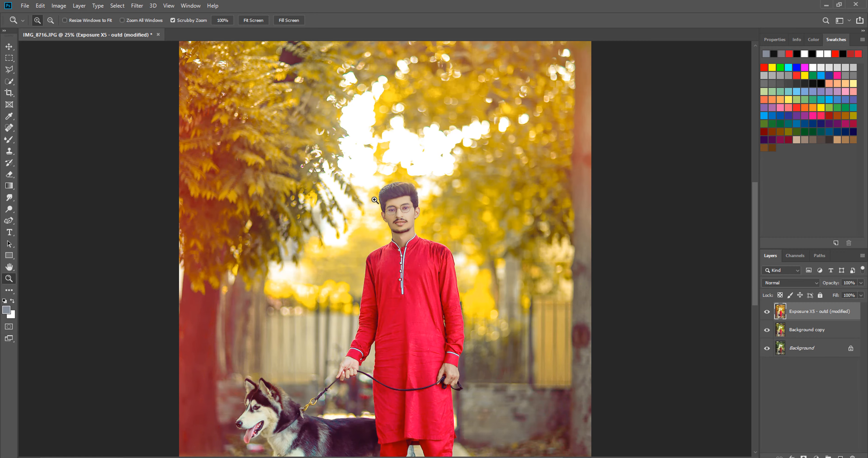
pyautogui.click(357, 206)
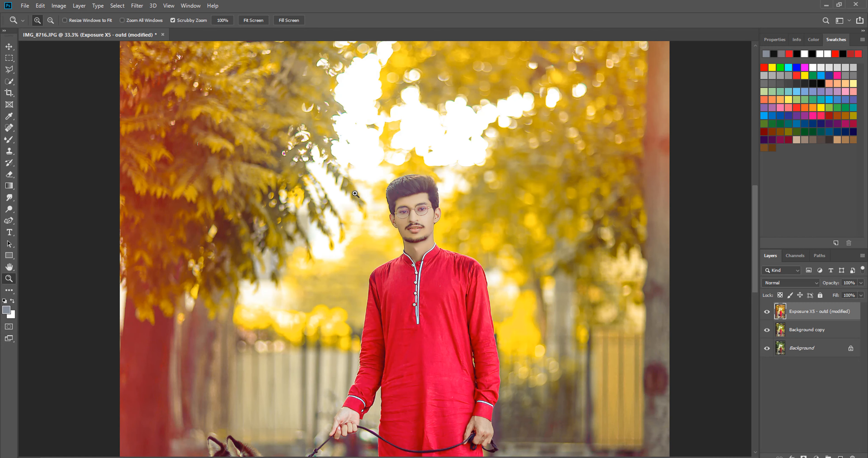
pyautogui.rightClick(358, 201)
pyautogui.click(405, 205)
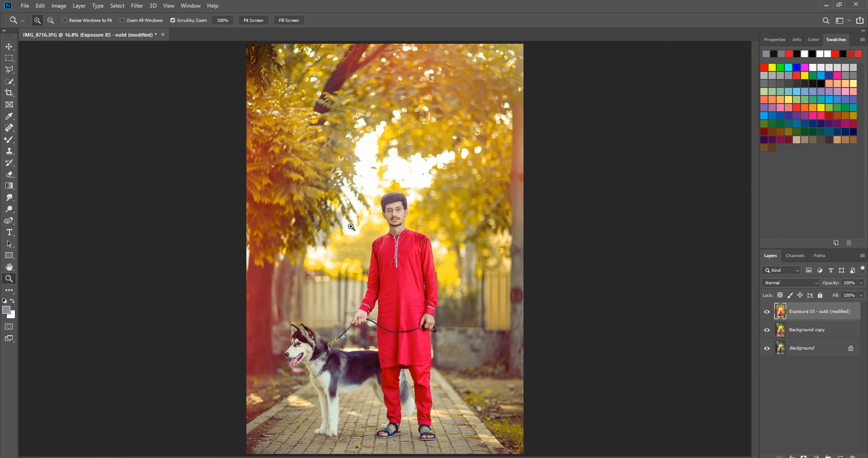
pyautogui.moveTo(351, 226); pyautogui.dragTo(383, 233)
pyautogui.scroll(-2, 383, 233)
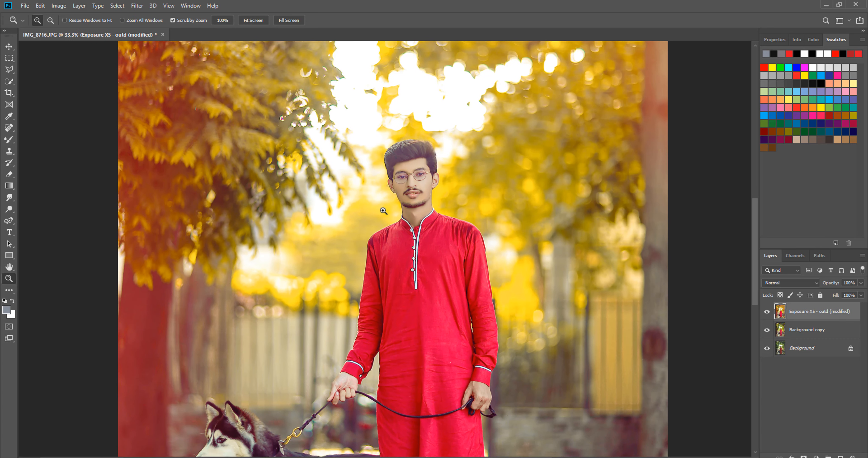
pyautogui.rightClick(384, 213)
pyautogui.click(415, 218)
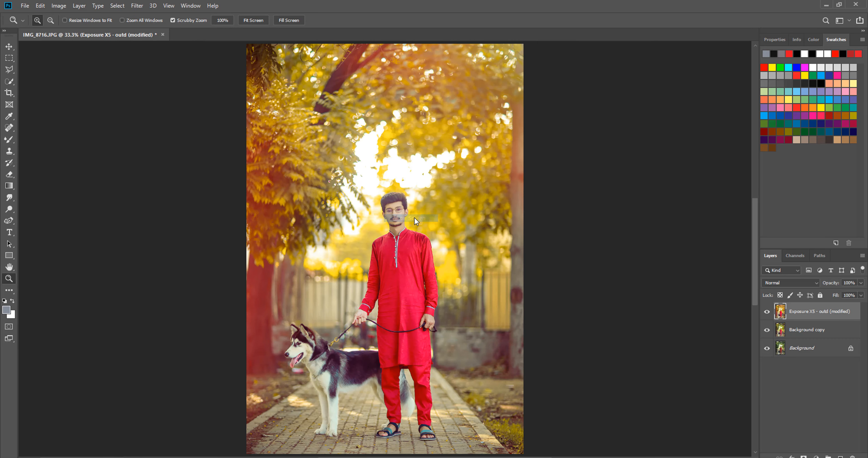
# Step: Compare the original photo with the retouched and graded versions by hiding and restoring the two upper layers
pyautogui.click(767, 311)
pyautogui.click(767, 330)
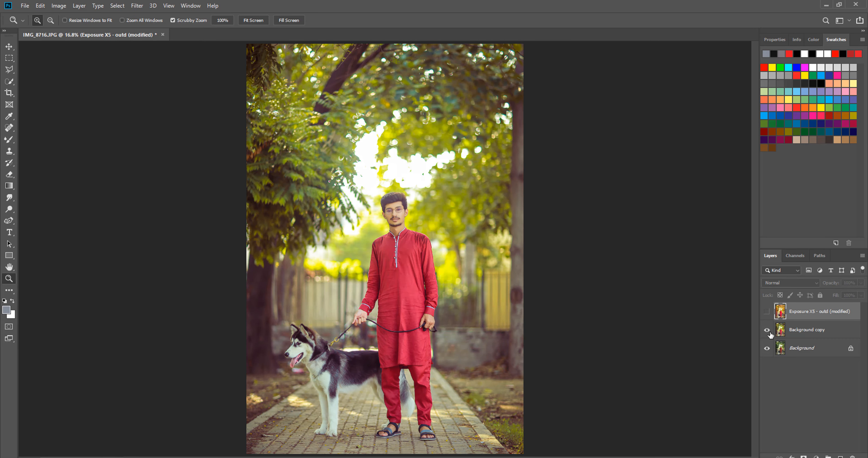
pyautogui.click(399, 208)
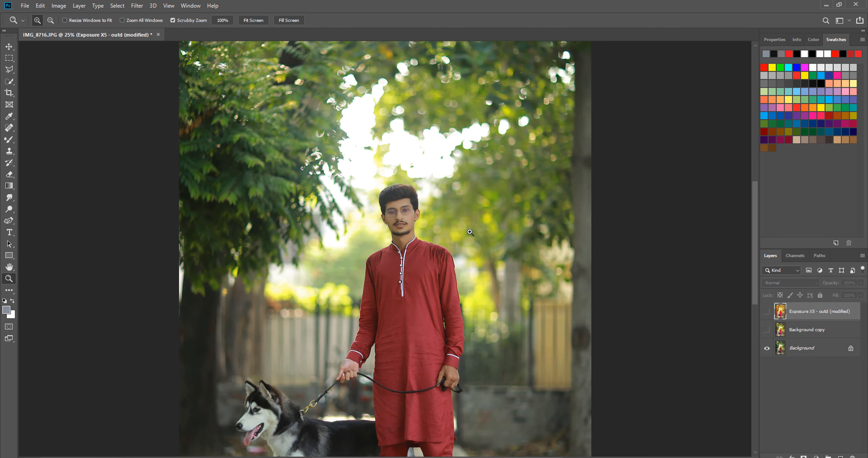
pyautogui.click(766, 331)
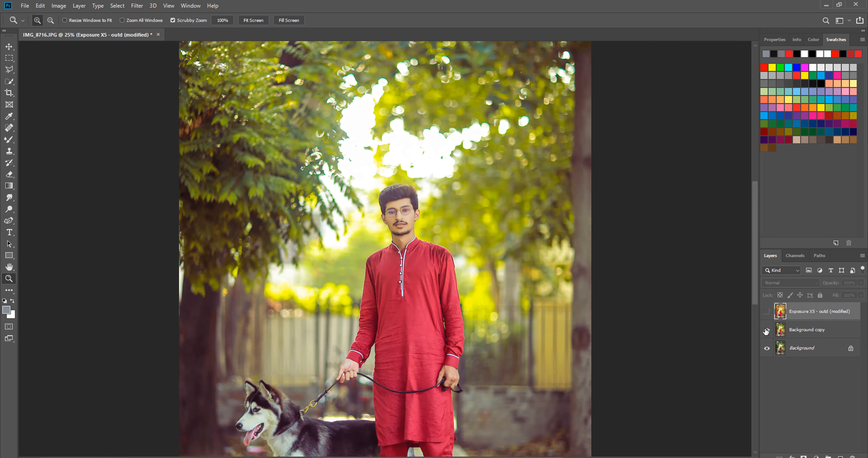
pyautogui.click(767, 312)
pyautogui.rightClick(480, 230)
pyautogui.click(505, 233)
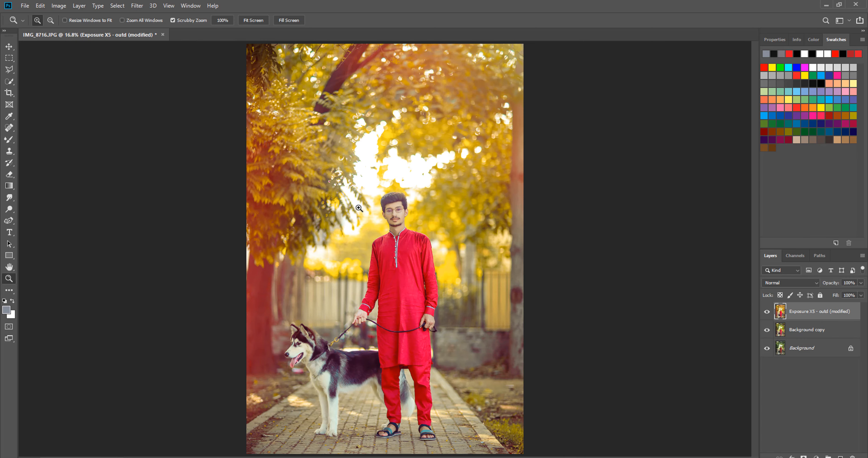
# Step: Inspect the man's face up close and compare it across the original, retouched and graded layers, restoring their visibility
pyautogui.moveTo(361, 236); pyautogui.dragTo(571, 236)
pyautogui.rightClick(573, 209)
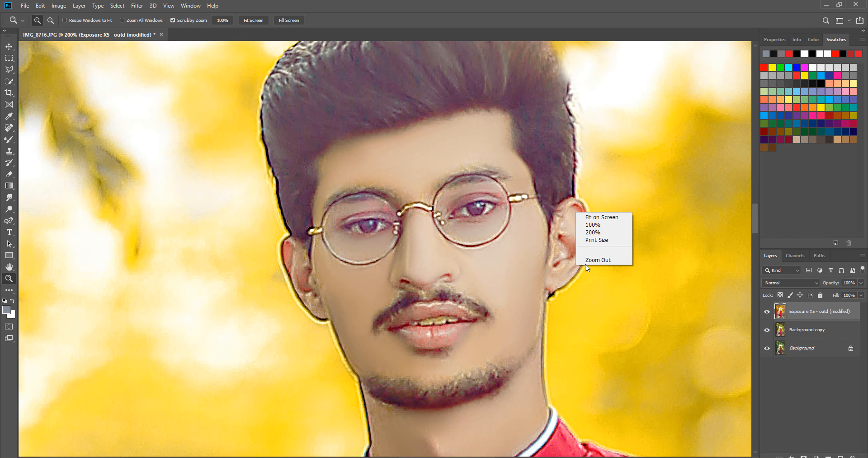
pyautogui.click(592, 259)
pyautogui.rightClick(518, 196)
pyautogui.click(547, 245)
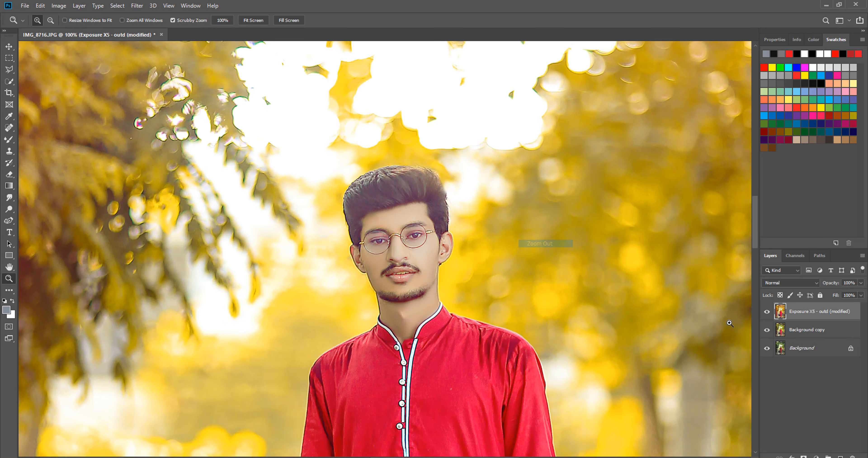
pyautogui.click(767, 312)
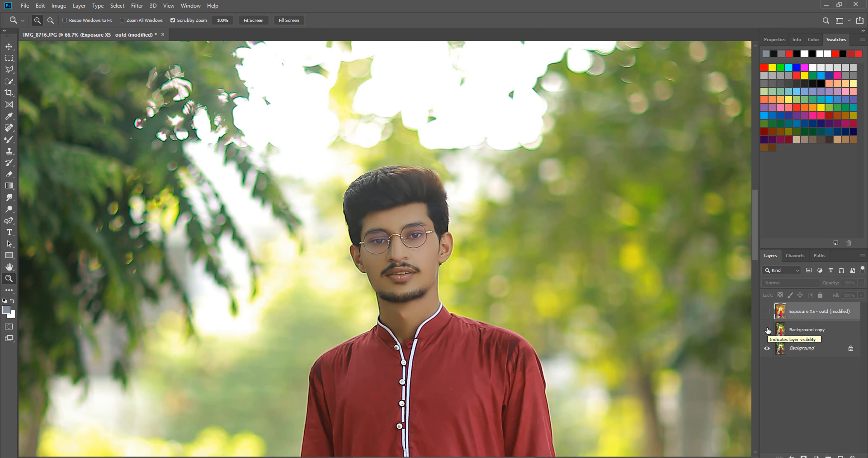
pyautogui.click(767, 330)
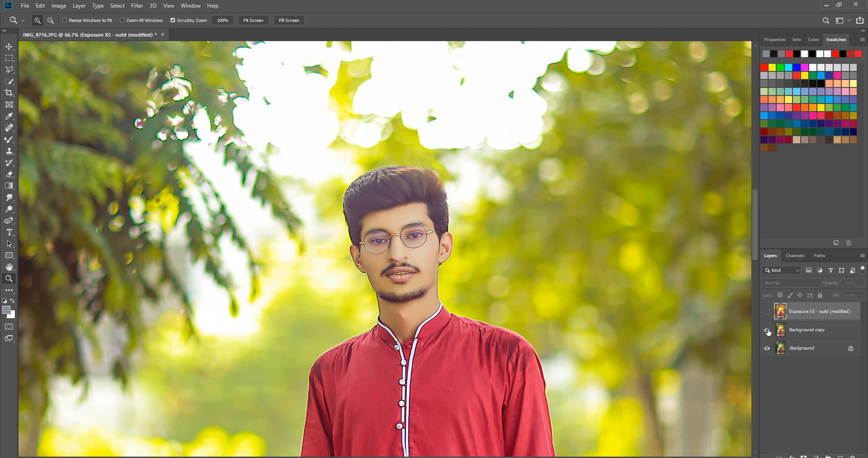
pyautogui.click(767, 311)
pyautogui.rightClick(508, 256)
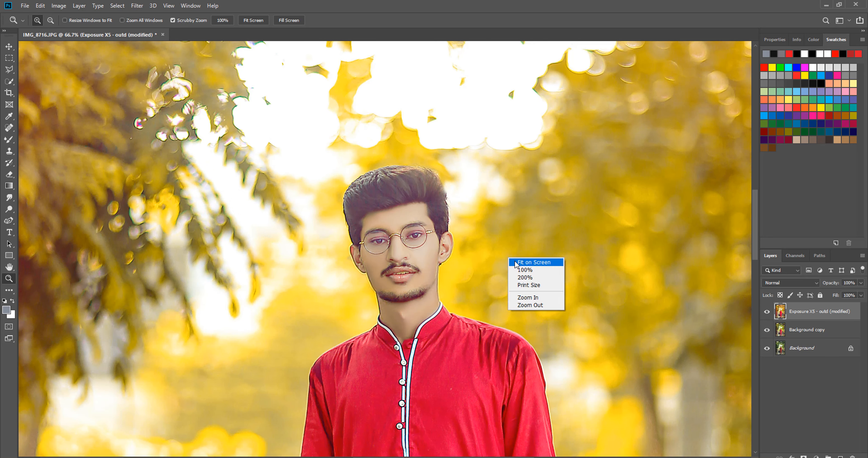
pyautogui.click(514, 260)
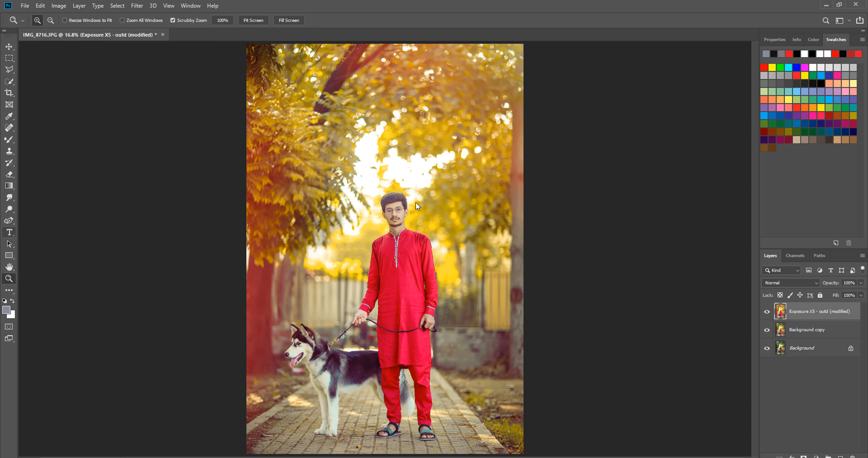
# Step: Add the text "NEW LOOK" at 150 pt over the trees above the man's head
pyautogui.press('t')
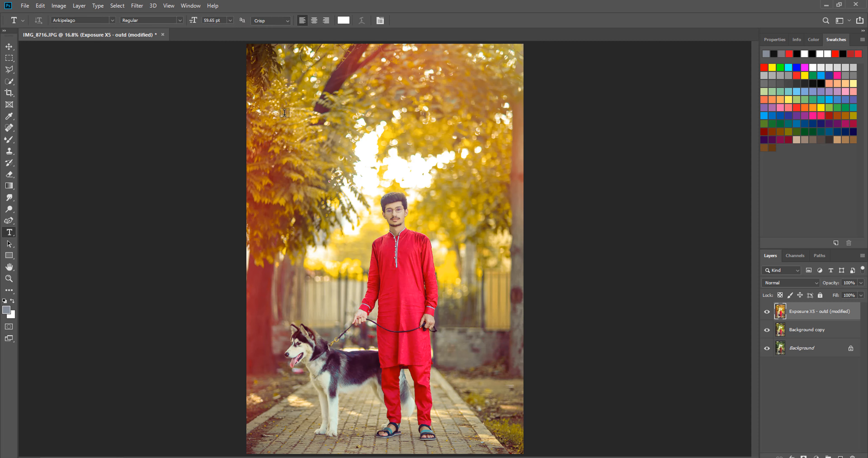
pyautogui.click(230, 20)
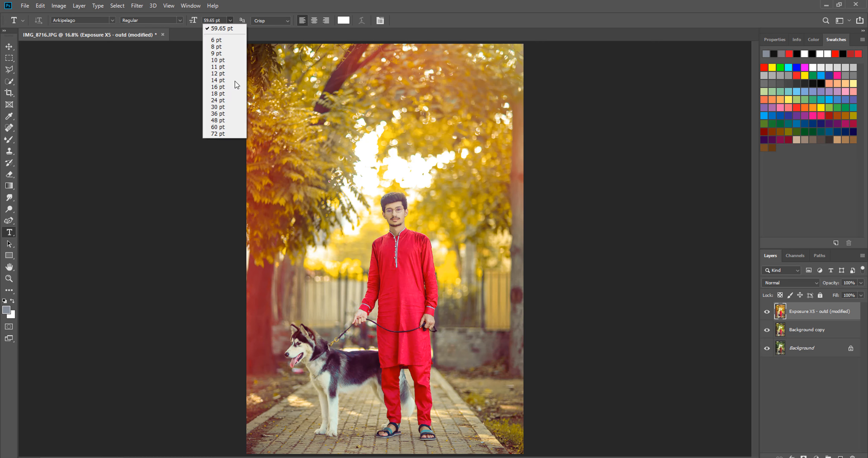
pyautogui.click(235, 136)
pyautogui.click(319, 129)
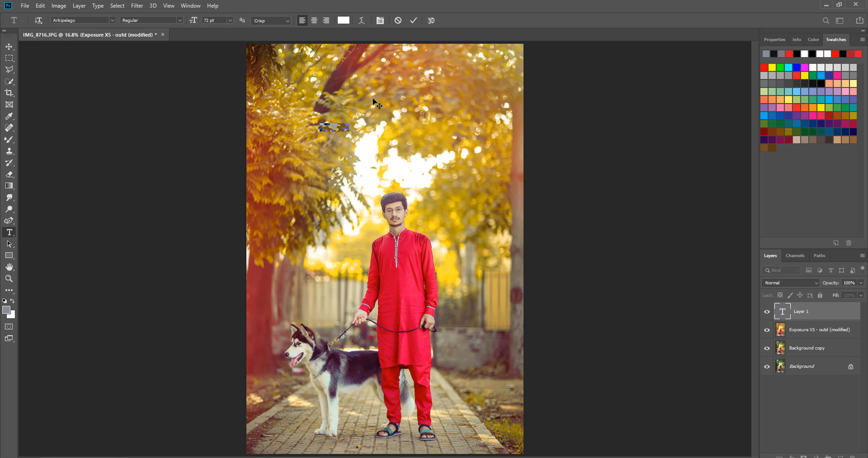
pyautogui.click(223, 20)
pyautogui.press('Return')
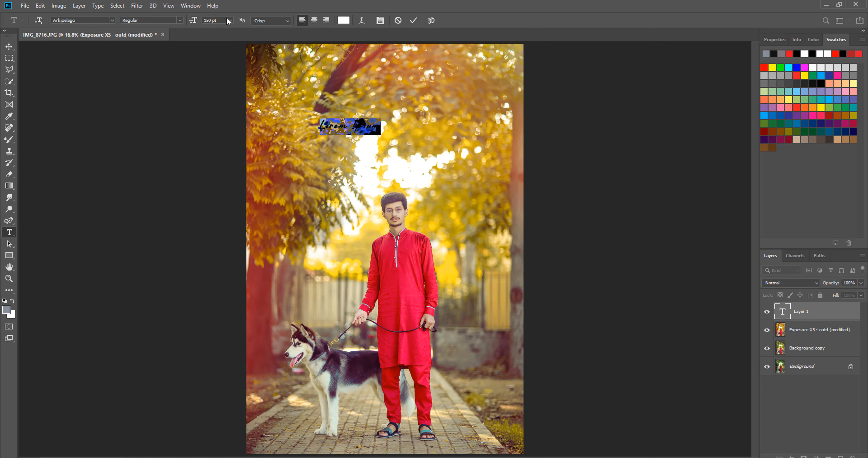
pyautogui.write('NEW')
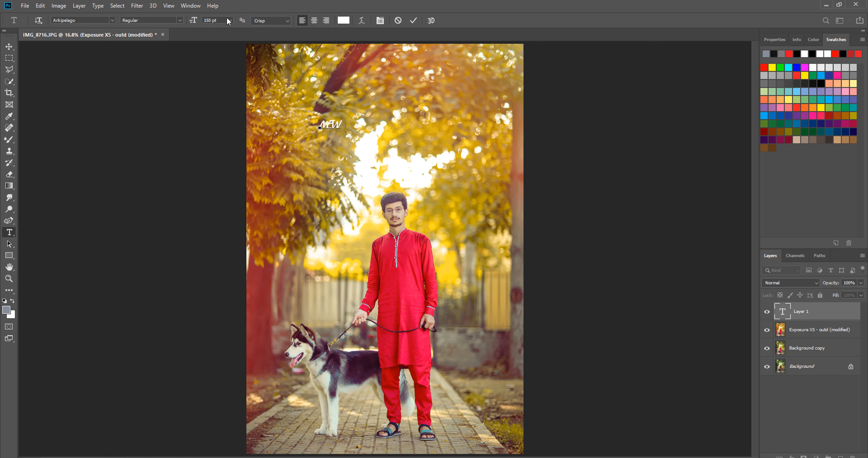
pyautogui.write(' LOOK')
pyautogui.click(412, 21)
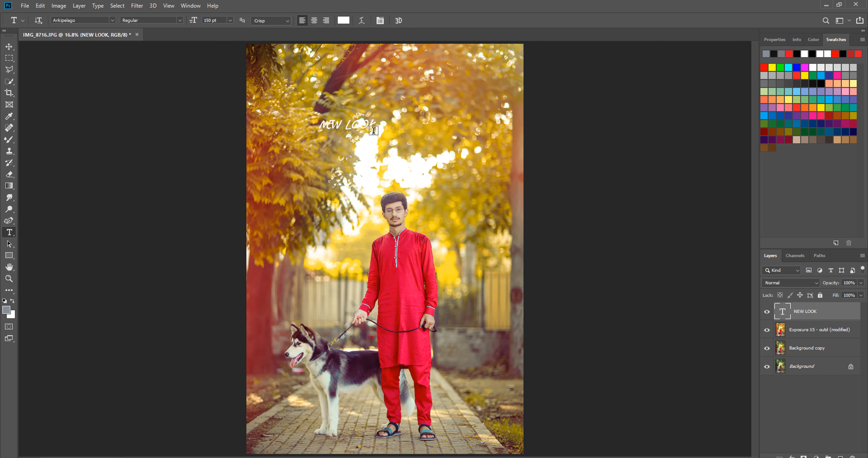
pyautogui.click(9, 47)
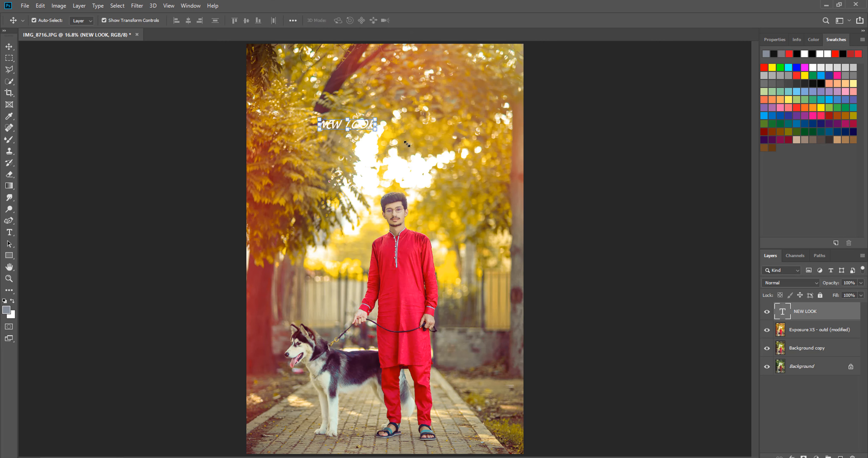
pyautogui.moveTo(377, 130); pyautogui.dragTo(499, 152)
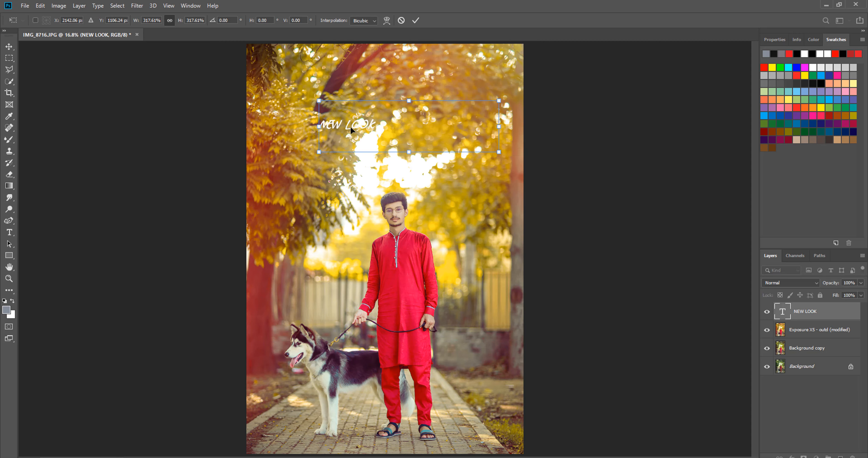
pyautogui.moveTo(347, 125); pyautogui.dragTo(332, 80)
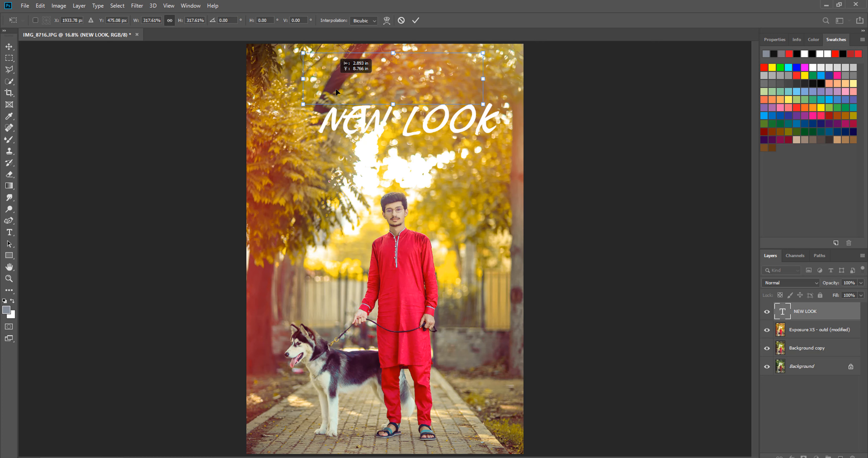
pyautogui.moveTo(400, 107); pyautogui.dragTo(394, 106)
pyautogui.click(401, 20)
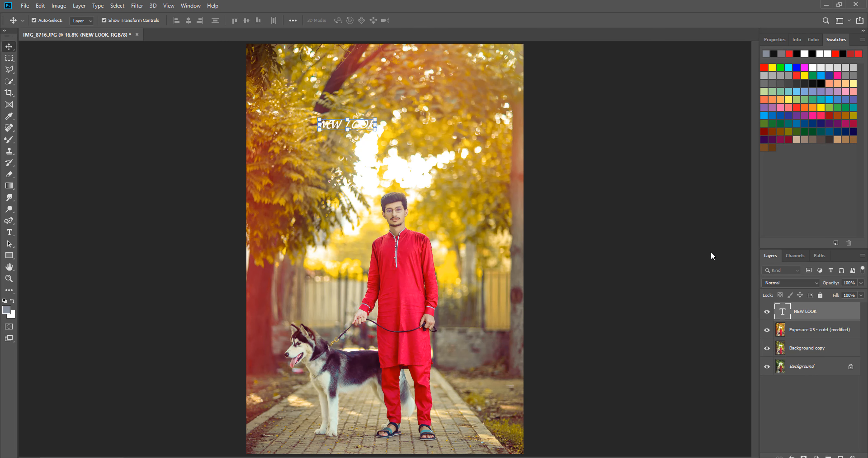